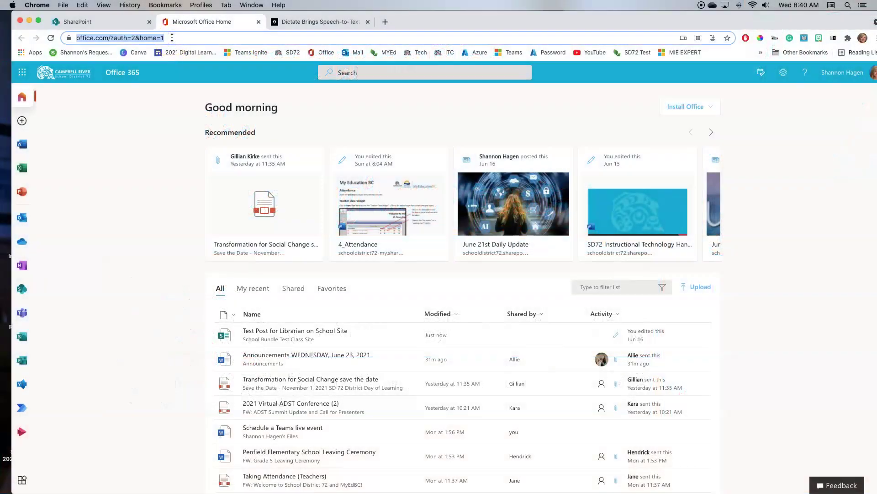
- Reload office.com and open SharePoint from the app launcher's Apps list
key(Return)
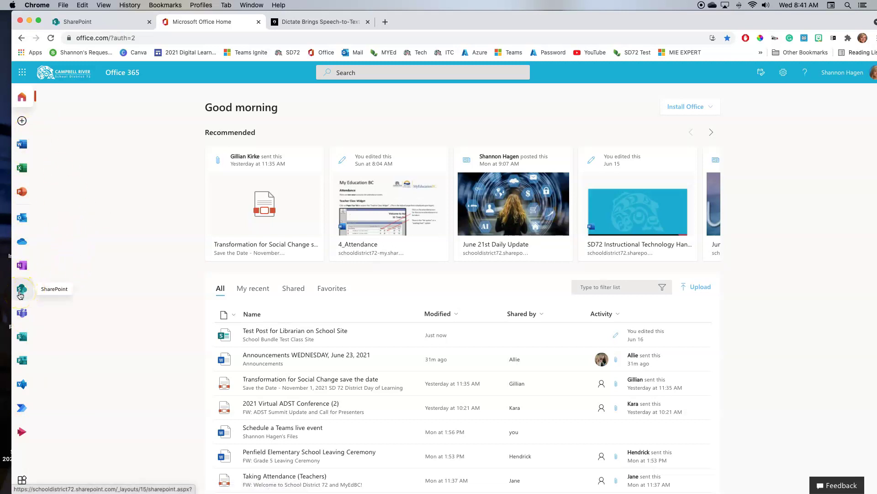
click(22, 74)
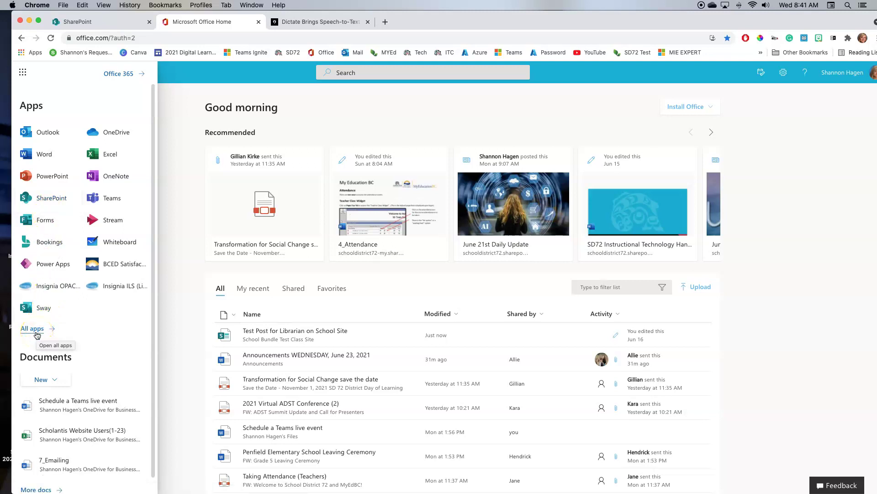
click(32, 200)
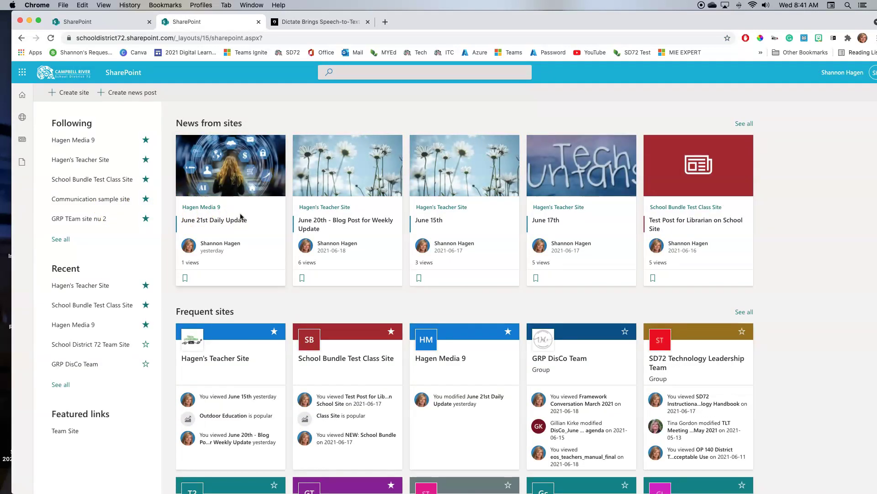
click(413, 235)
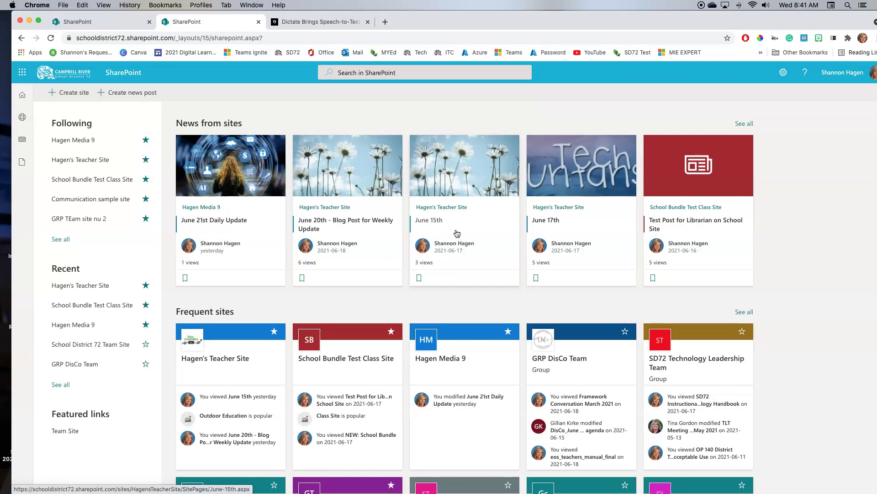
scroll(457, 233, down, 5)
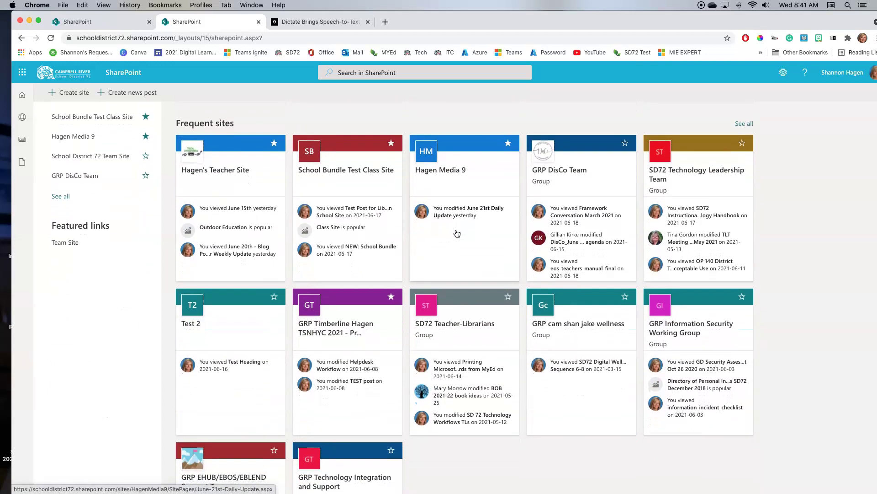
scroll(457, 233, down, 1)
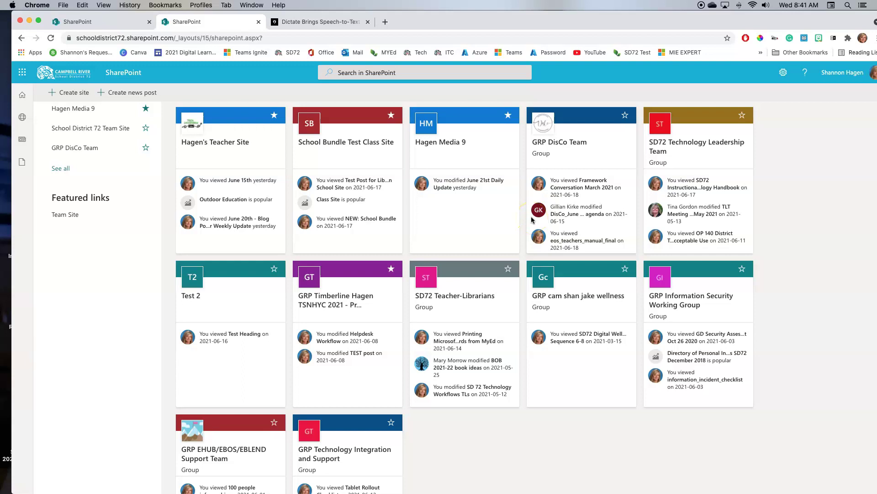
scroll(531, 219, down, 7)
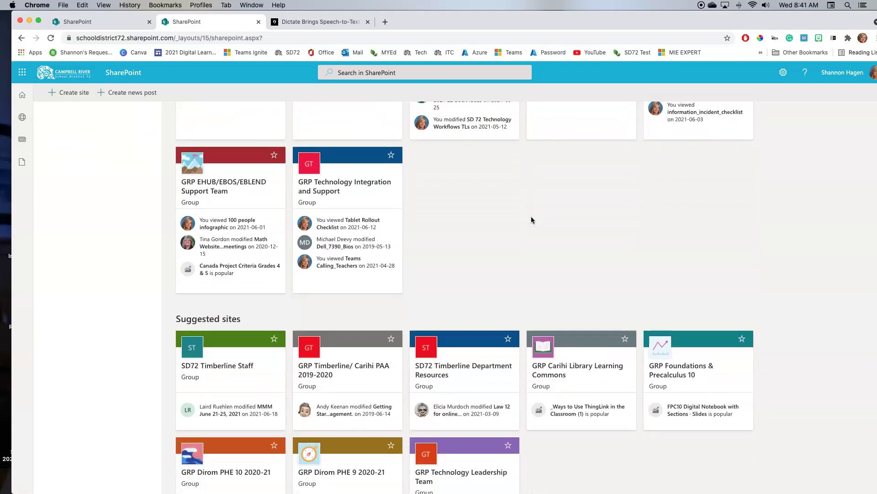
scroll(531, 220, down, 1)
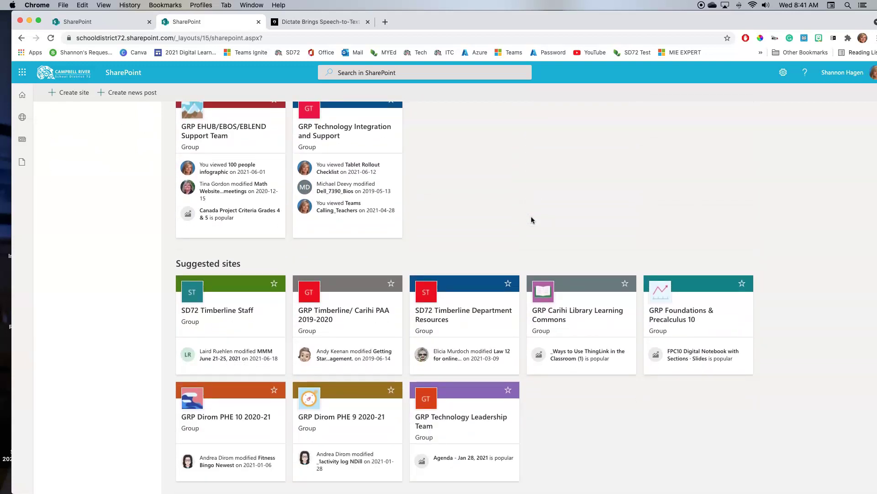
scroll(531, 220, up, 8)
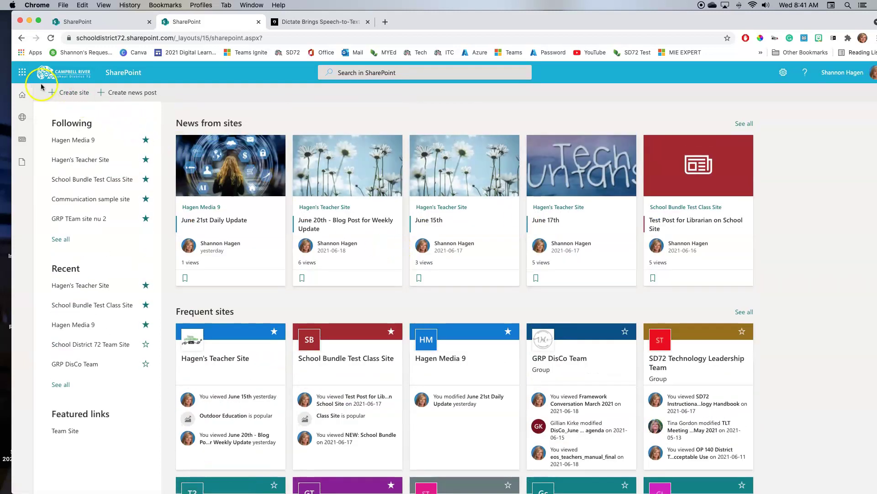
- Create a Communication site with the Blank design named 'Haggy's Blog Posts'
click(51, 93)
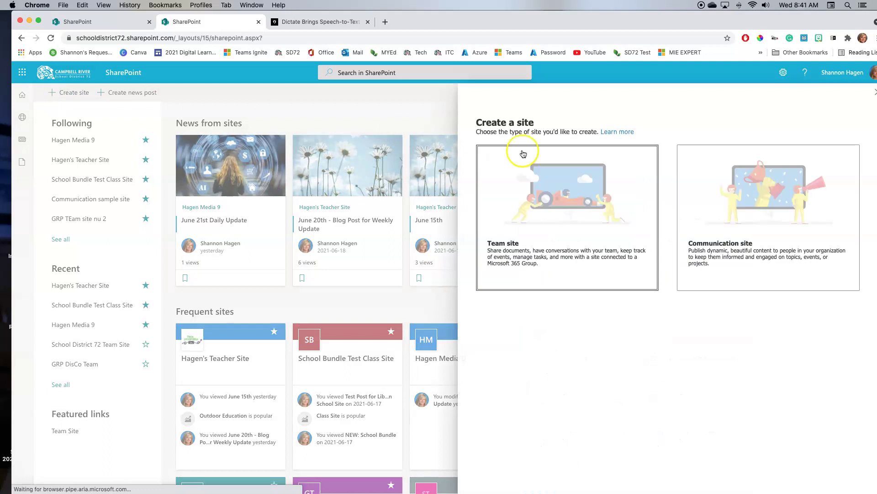
click(758, 198)
click(640, 150)
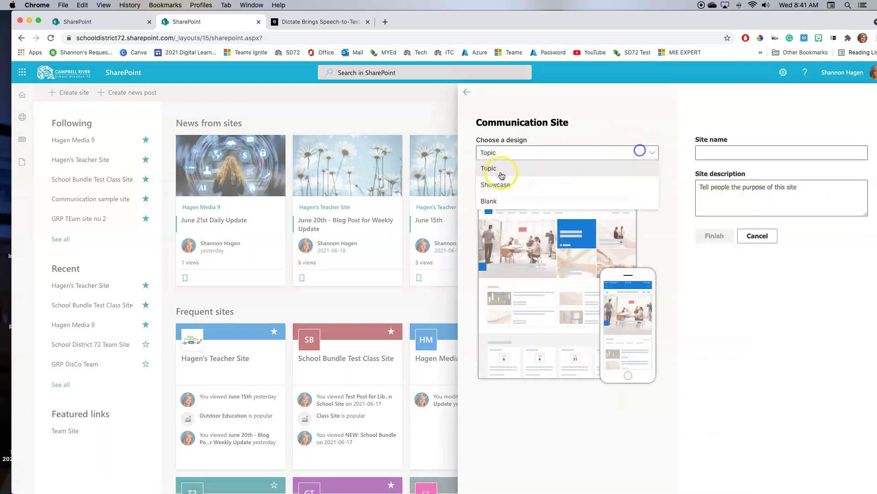
click(493, 200)
click(728, 152)
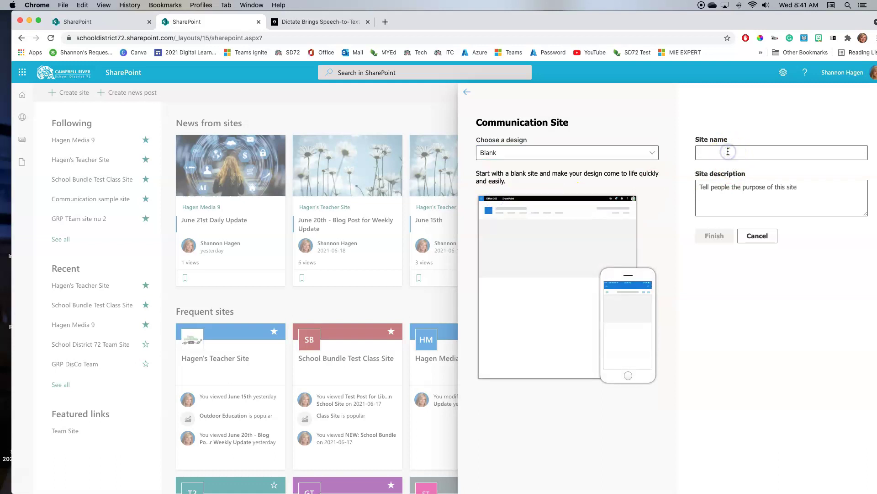
text(Haggy's Blog Posts)
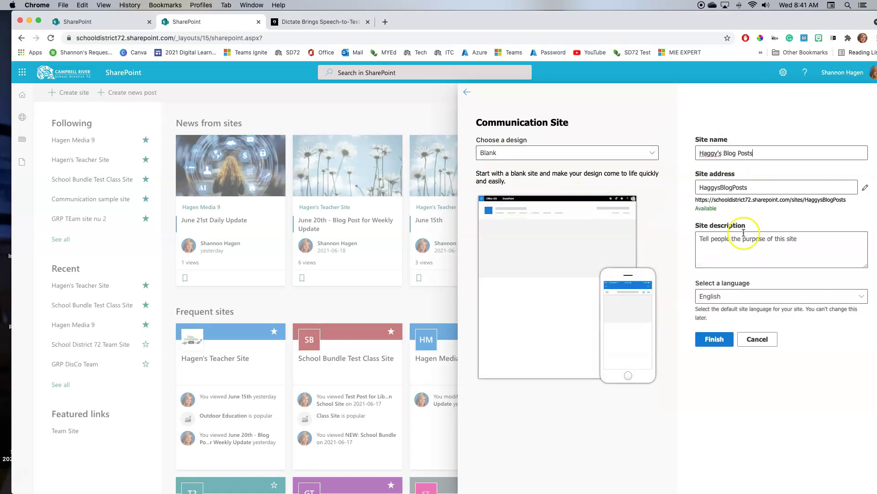
click(722, 344)
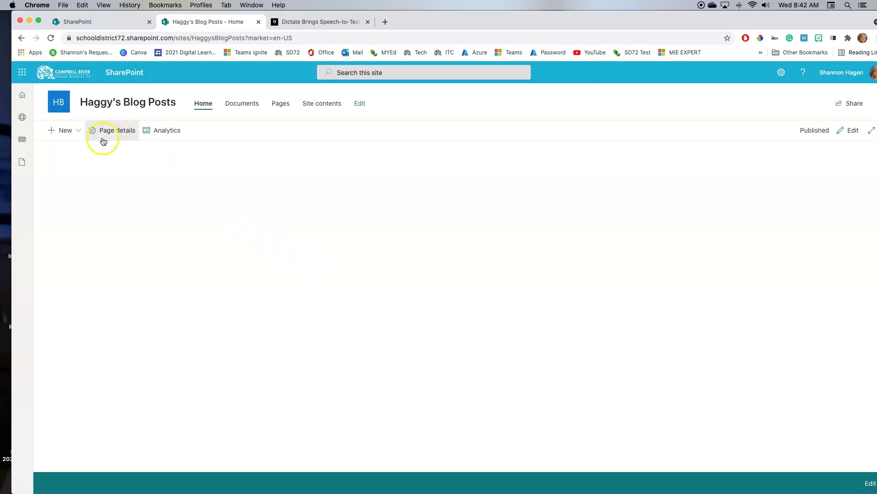
- Create a new site page from the Visual template
click(78, 130)
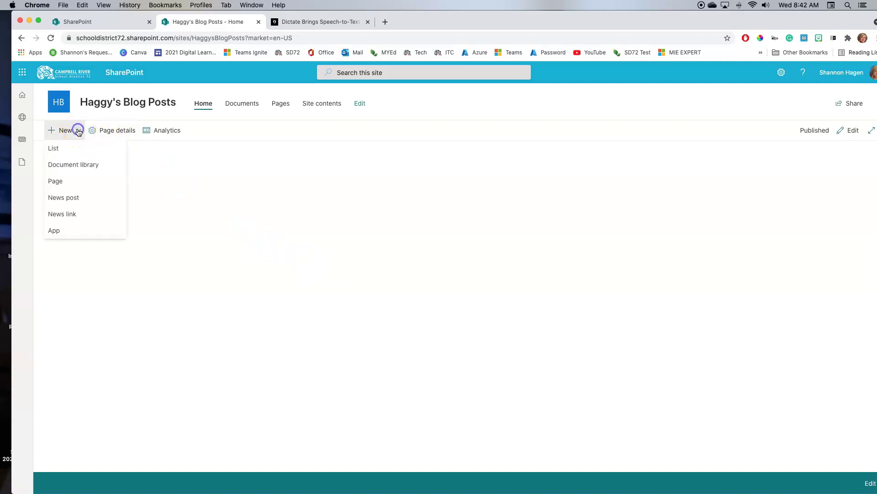
click(68, 181)
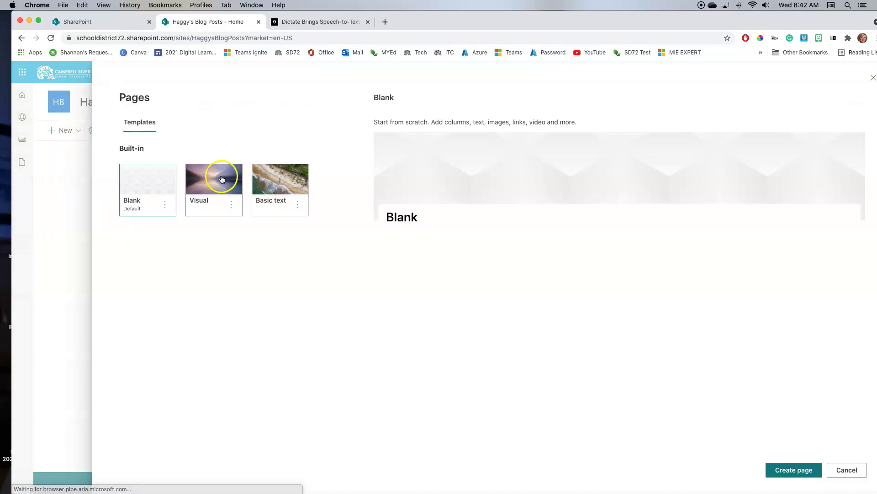
click(213, 178)
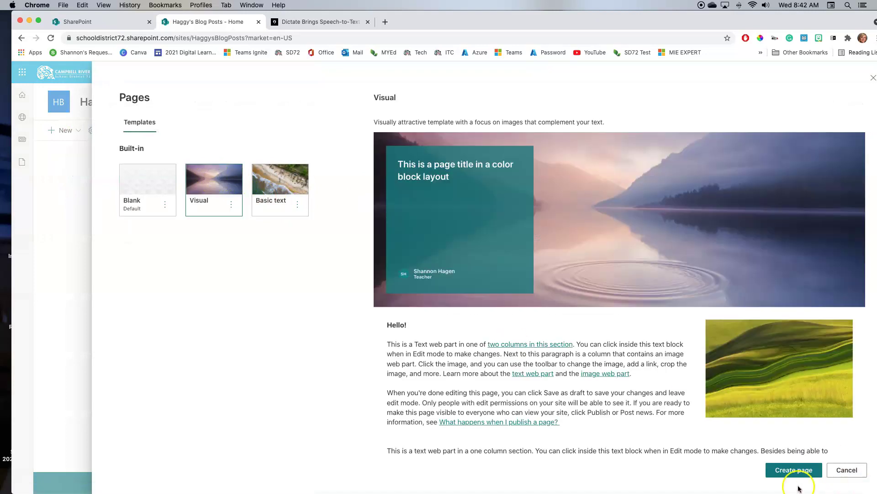
click(794, 469)
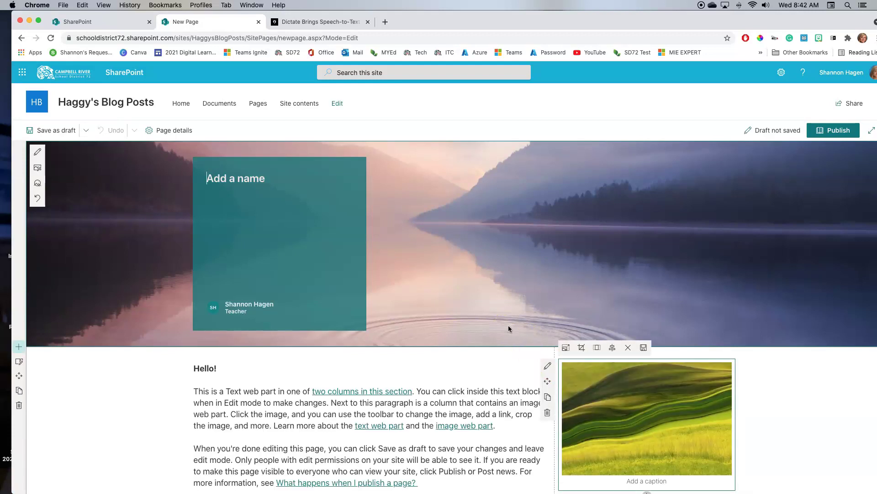
- Review the template's sample text and image sections and select the title area
scroll(508, 328, down, 8)
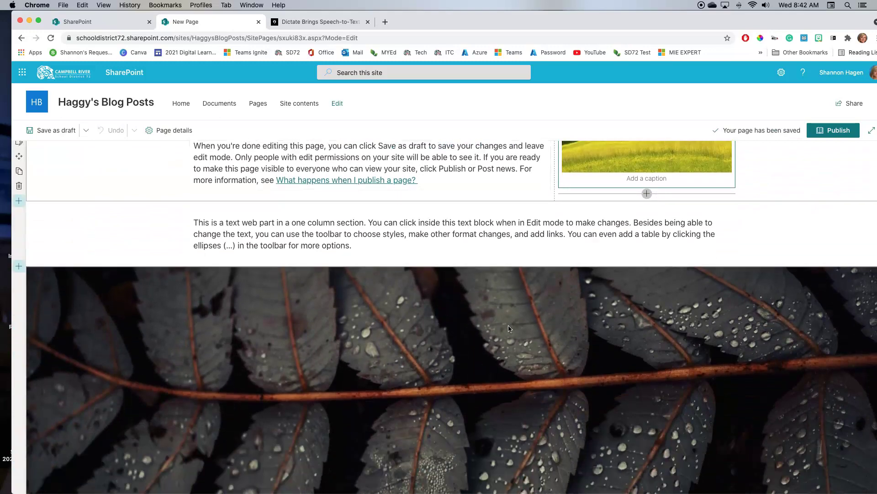
scroll(509, 328, down, 8)
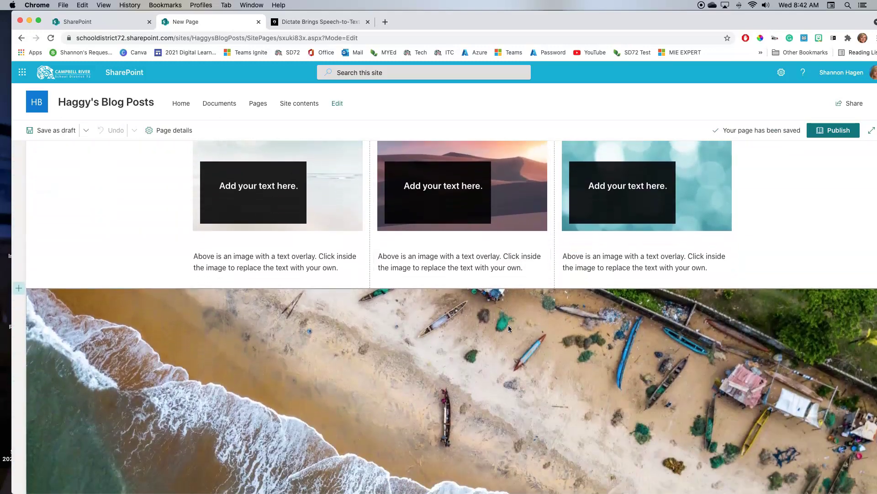
scroll(508, 329, down, 2)
scroll(508, 329, up, 12)
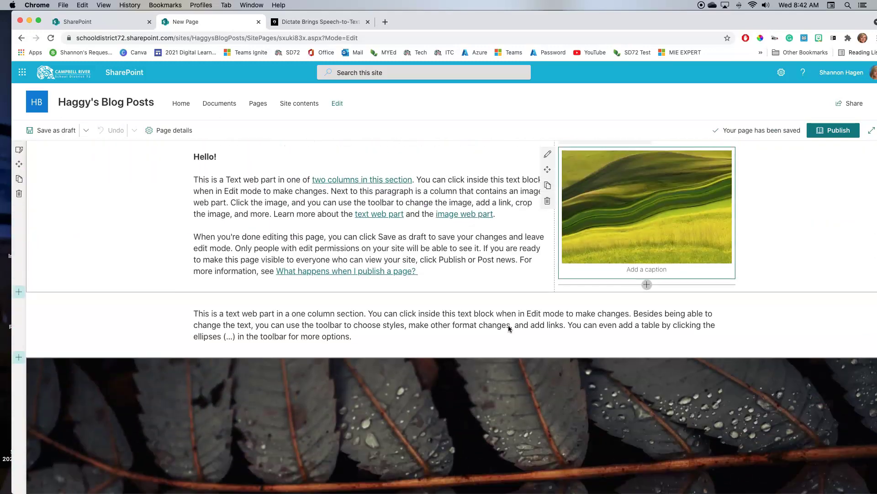
scroll(508, 327, up, 5)
click(453, 234)
scroll(417, 388, down, 5)
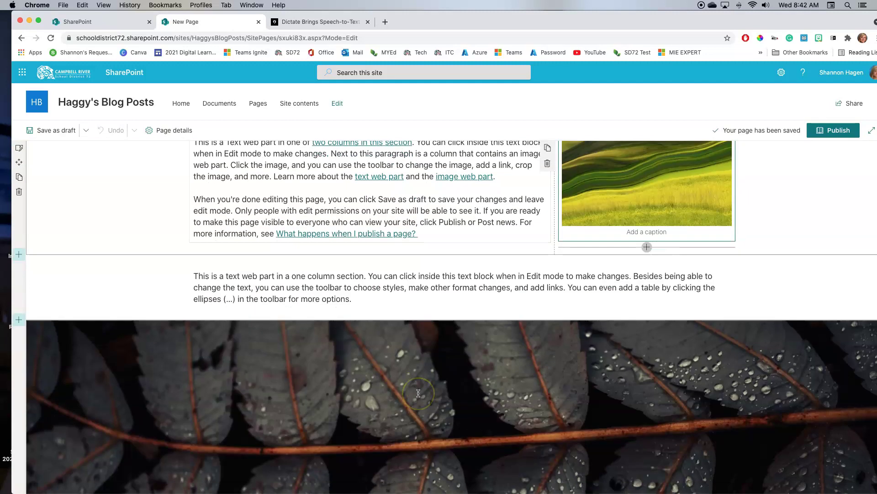
scroll(419, 393, up, 5)
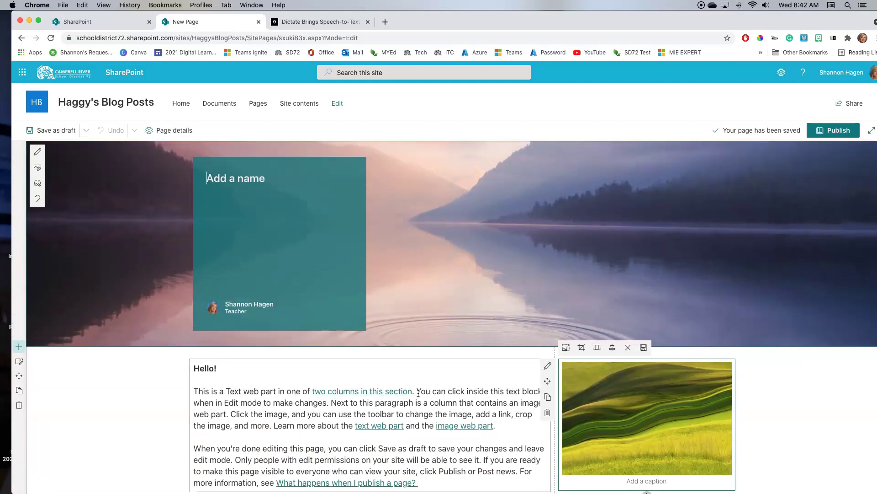
- Set the header layout to Image and title and title the page 'Haggy's Blog Posts'
click(439, 243)
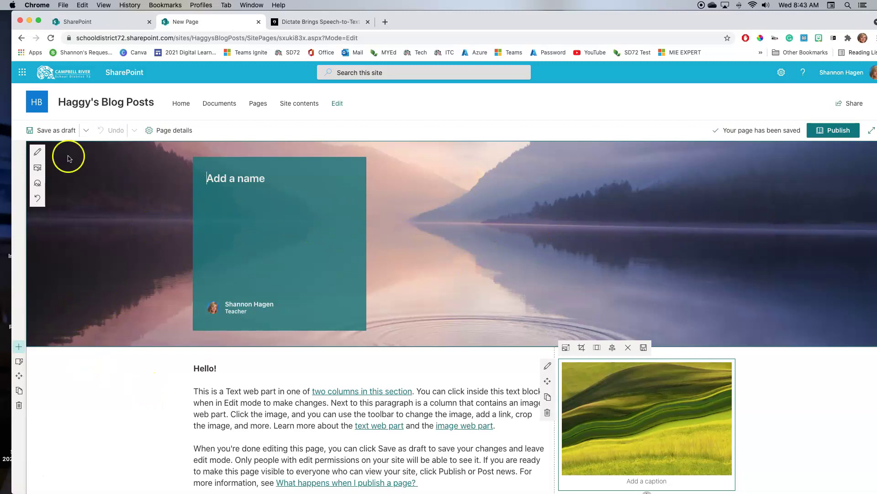
click(37, 151)
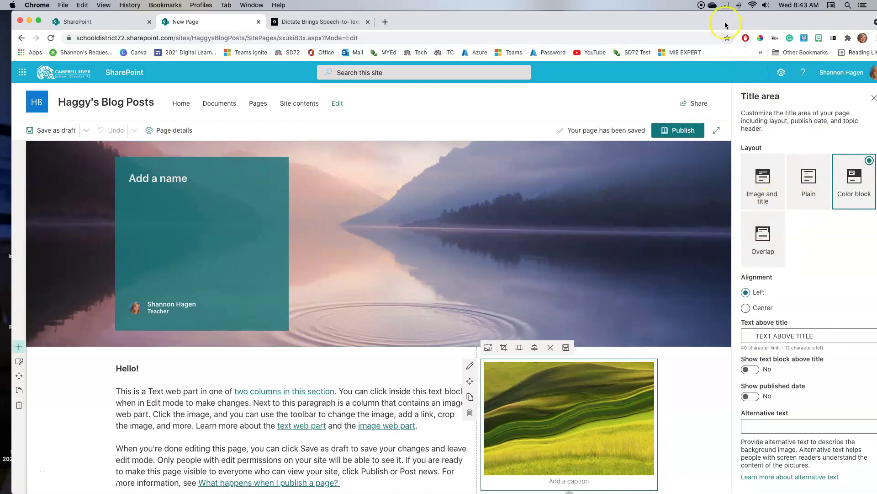
drag(726, 22, 718, 22)
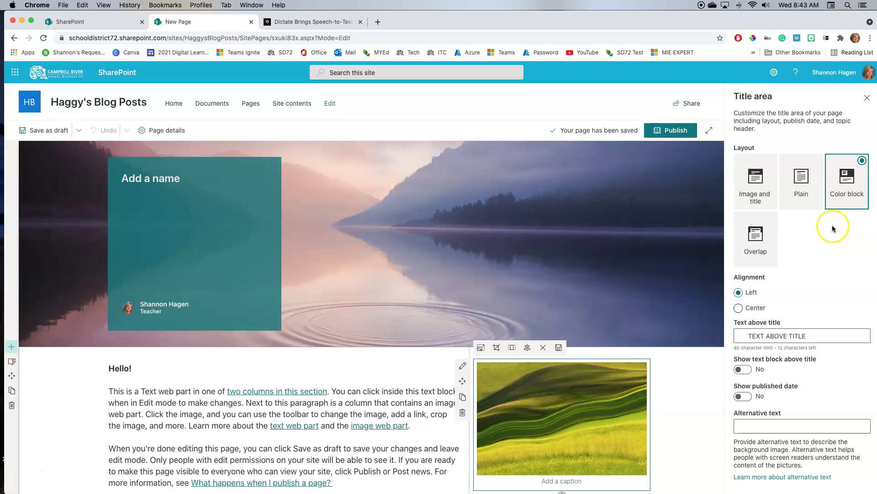
click(796, 176)
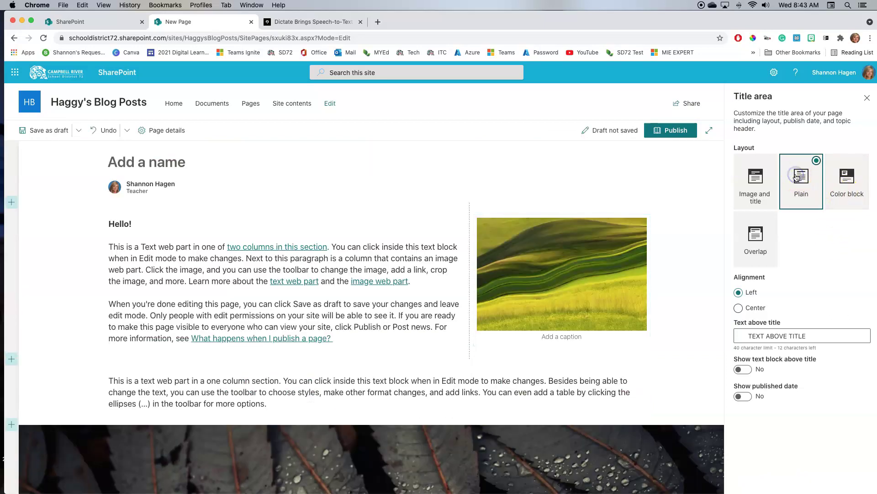
click(759, 184)
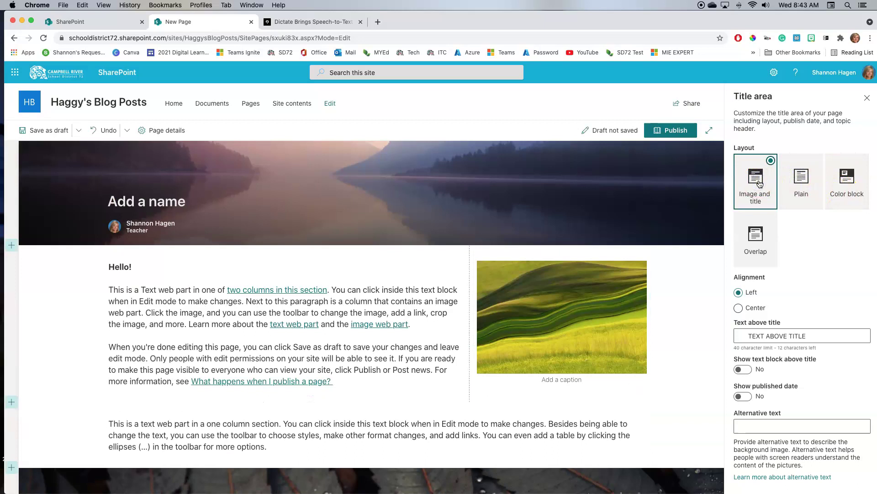
click(756, 238)
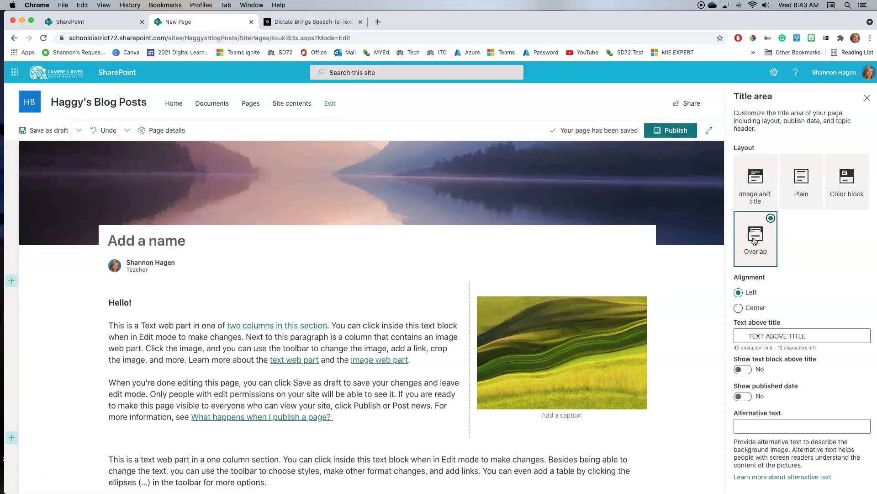
click(759, 184)
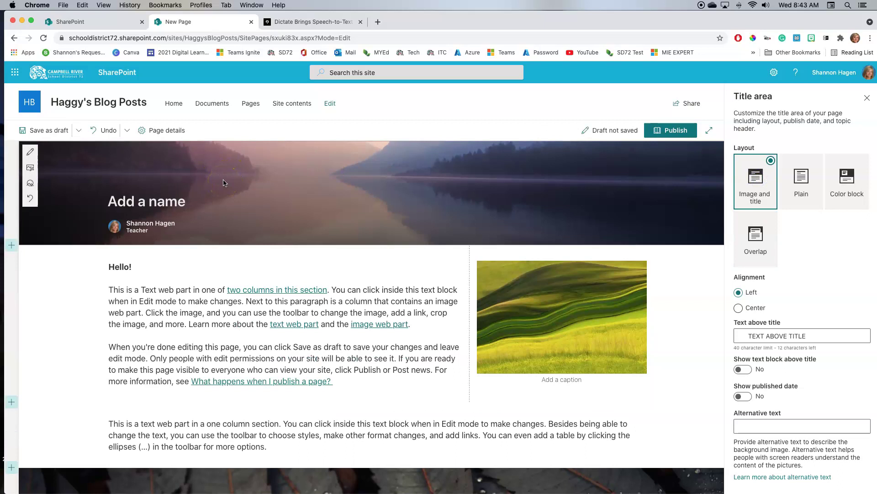
click(189, 198)
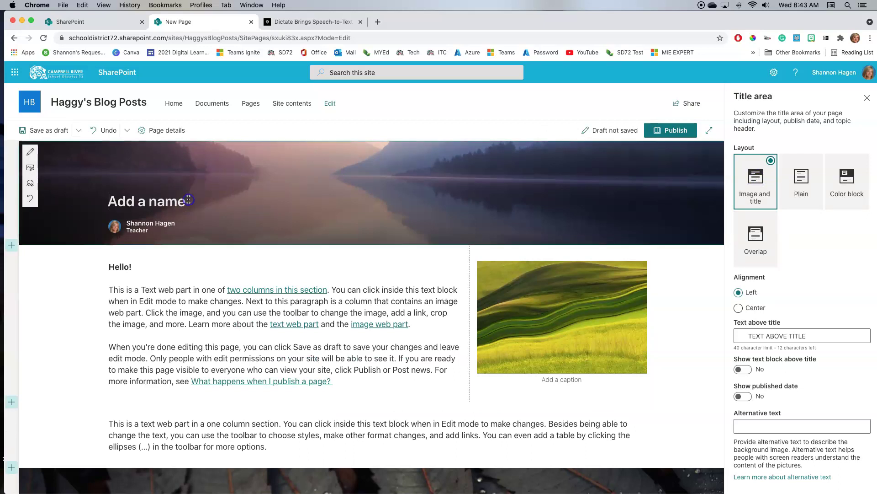
text(Haggy's Blog Posts)
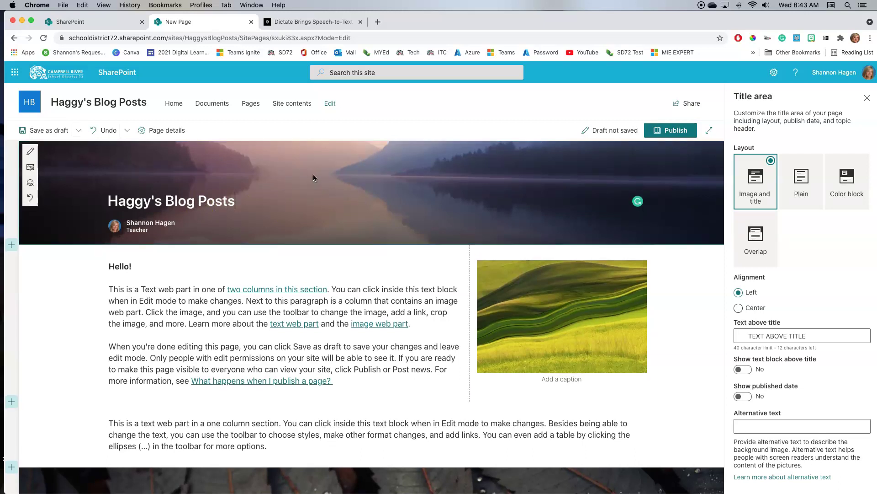
- Open the header's Change image picker and browse Stock images and Web search categories
click(32, 171)
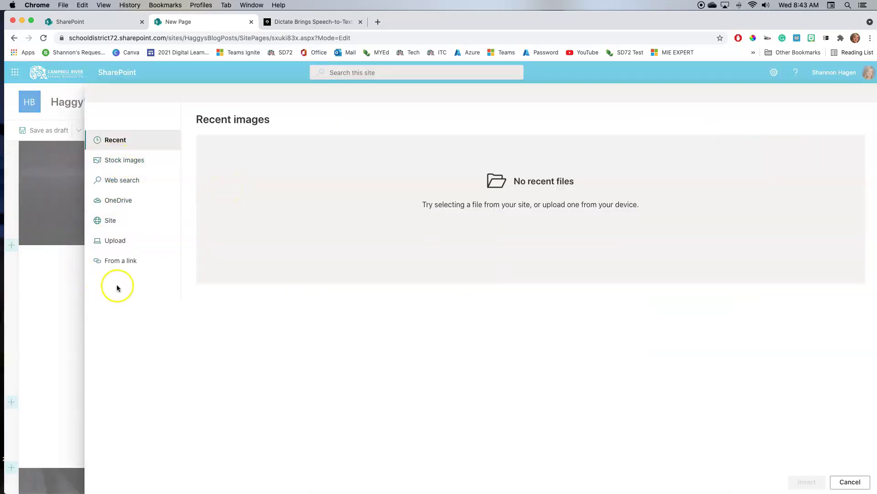
click(123, 162)
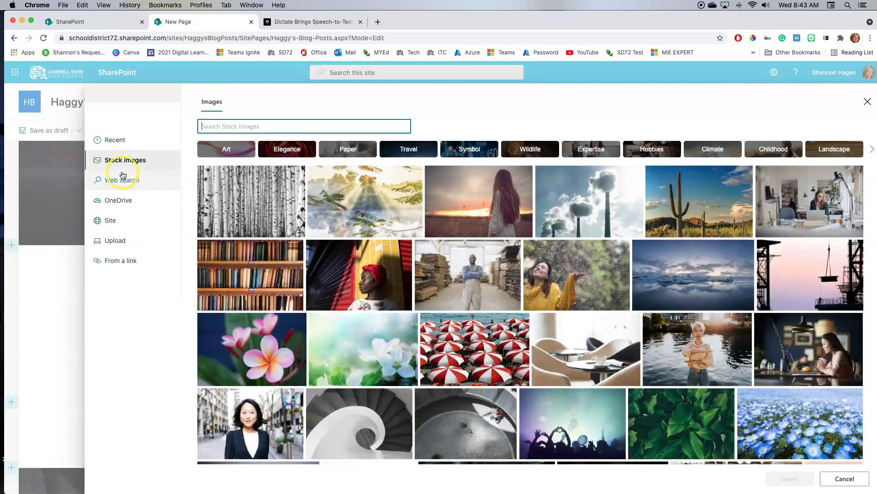
click(122, 179)
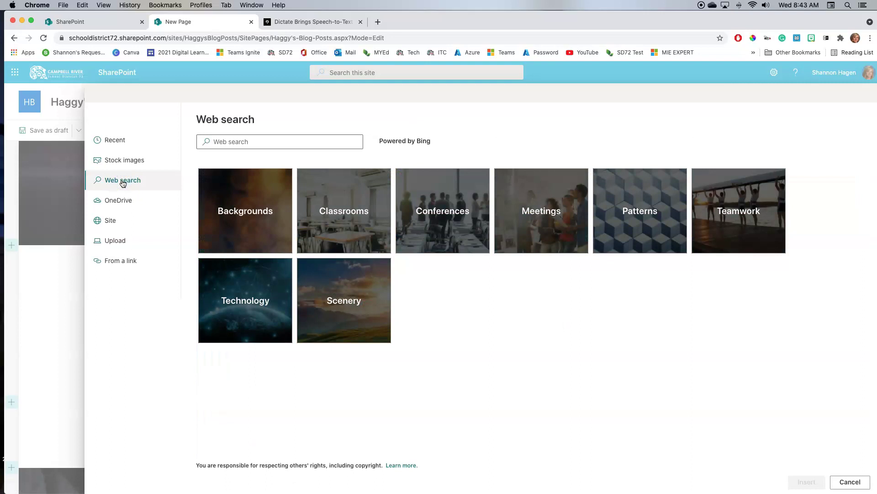
click(419, 142)
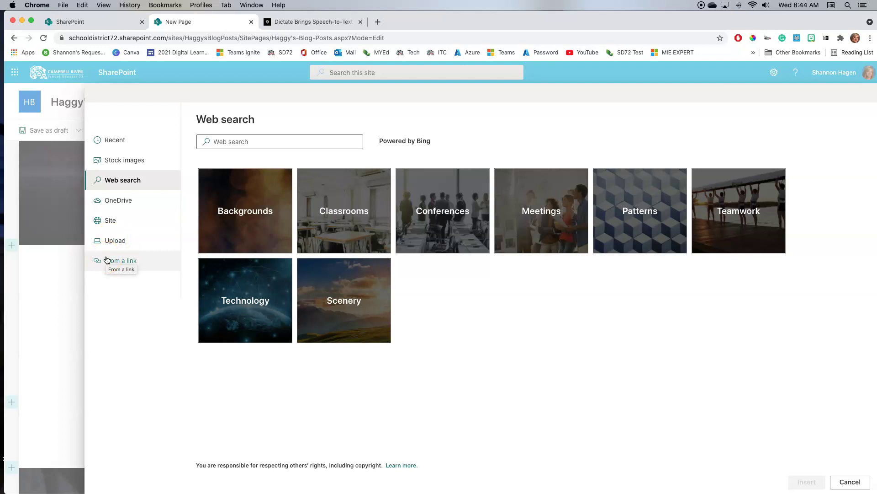
- Upload the Tech Untangled banner from the Desktop as the header background image
click(109, 240)
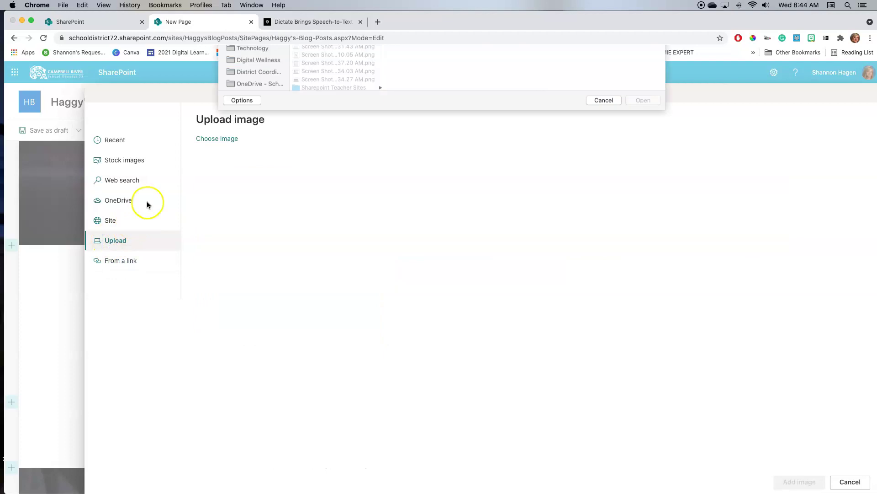
scroll(322, 168, down, 3)
scroll(323, 168, down, 5)
scroll(322, 166, down, 1)
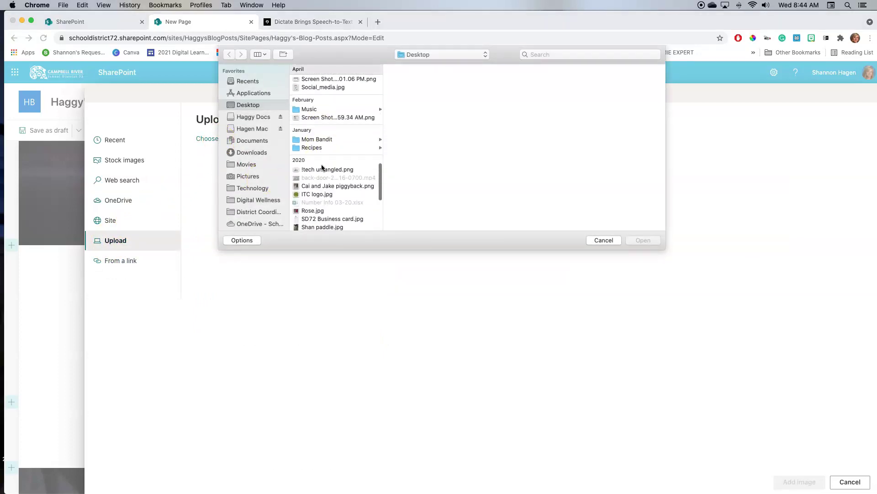
scroll(322, 167, up, 10)
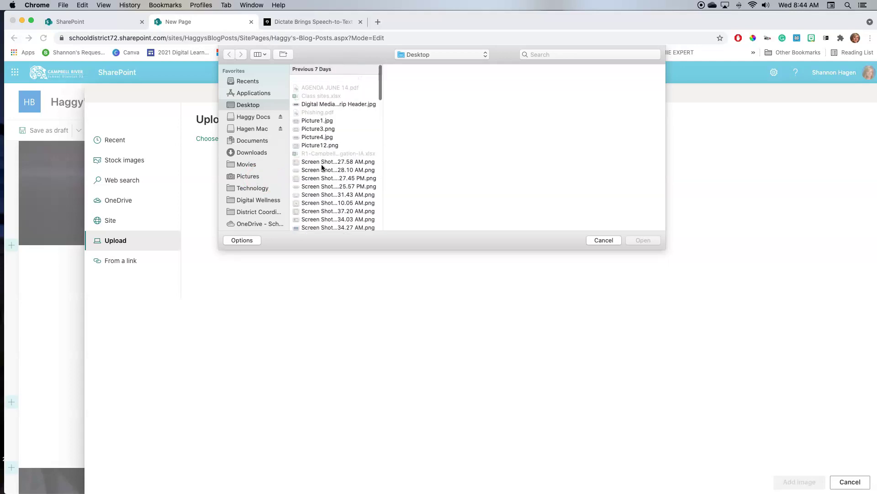
scroll(329, 120, down, 15)
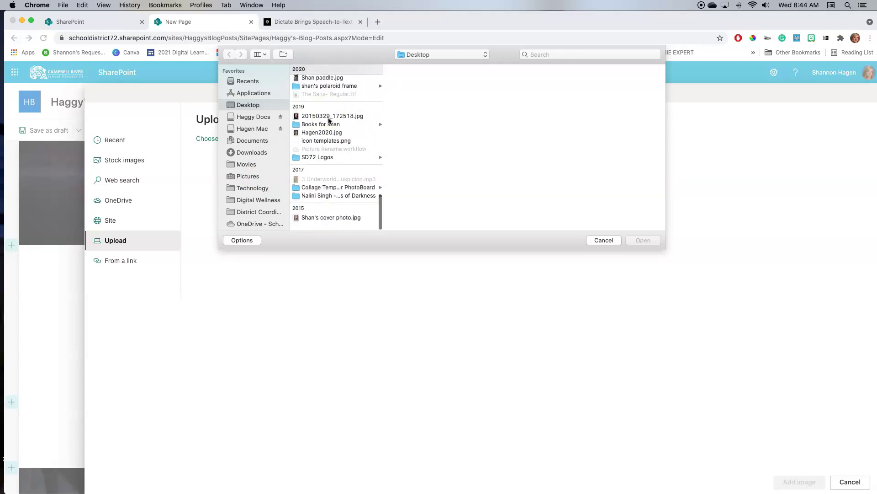
double_click(328, 121)
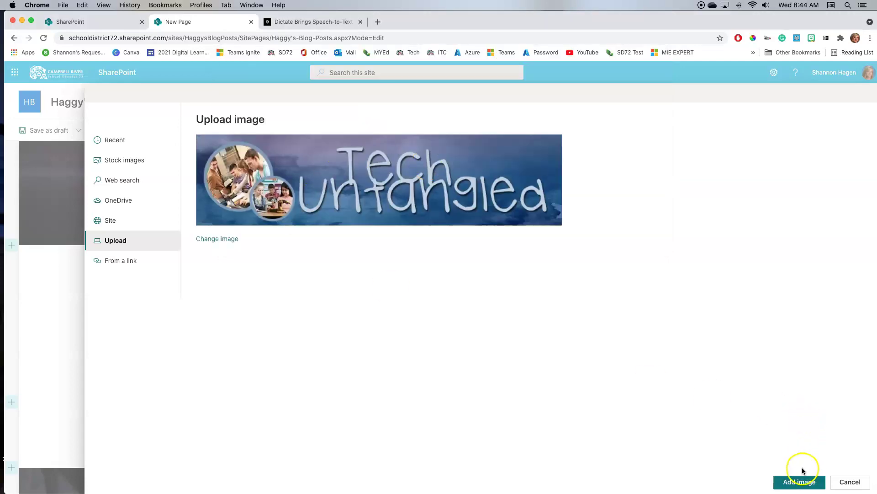
click(798, 482)
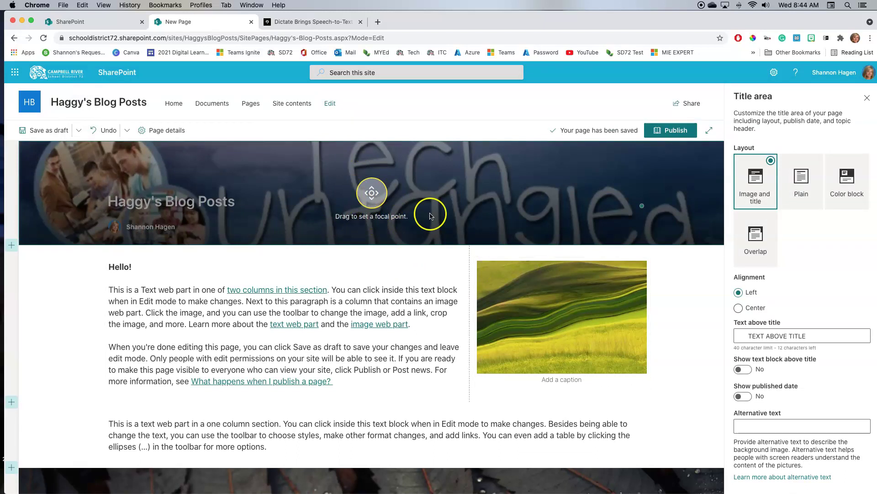
- Move the banner's focal point to reveal the Tech Untangled lettering, then close the Title area pane
drag(371, 197, 372, 221)
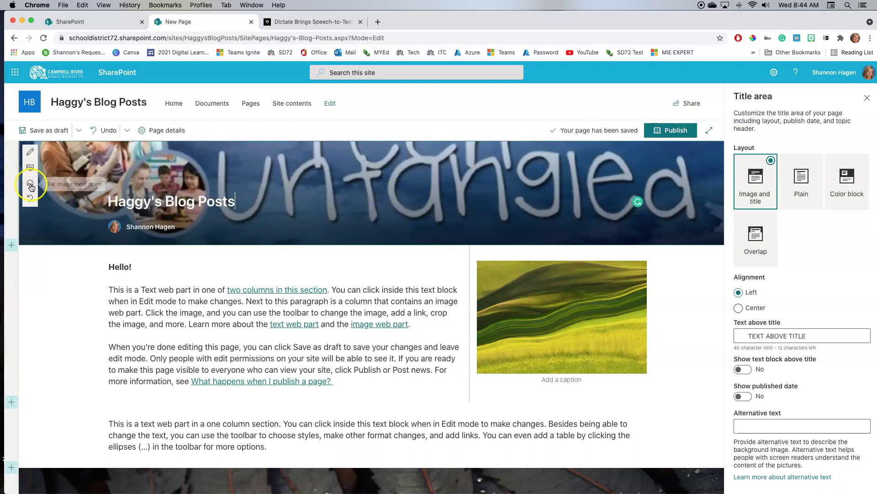
click(30, 184)
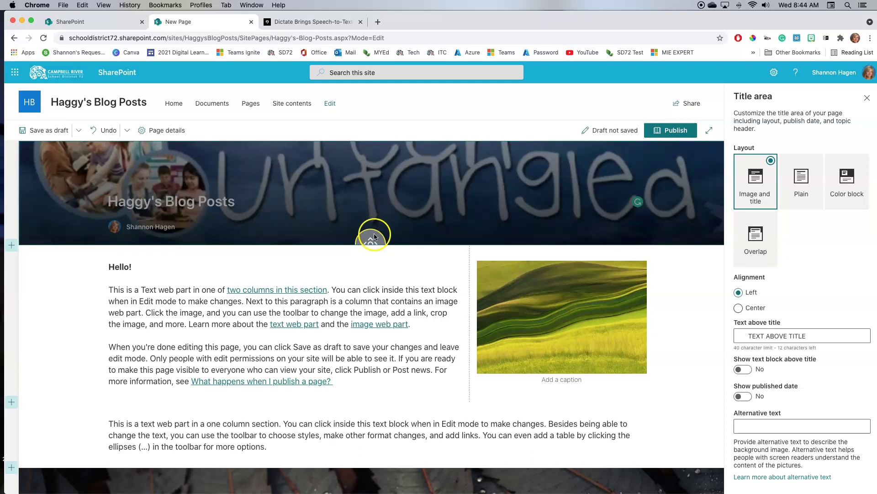
drag(371, 237, 378, 185)
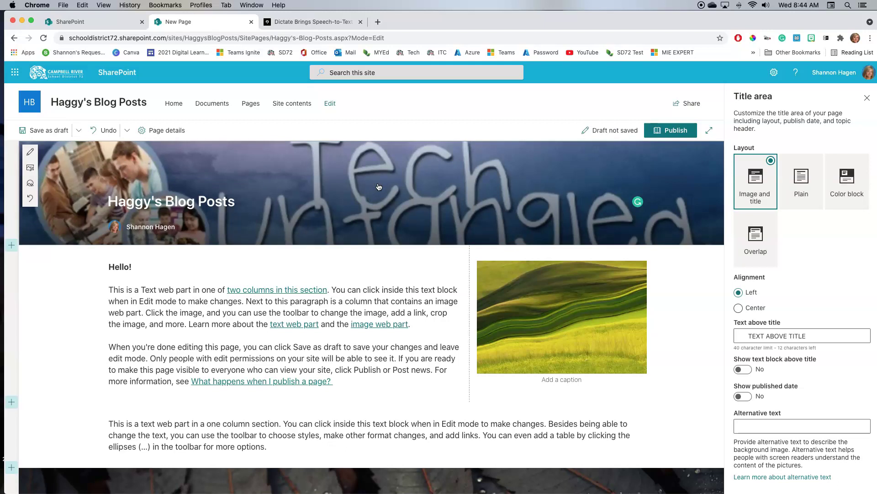
click(867, 97)
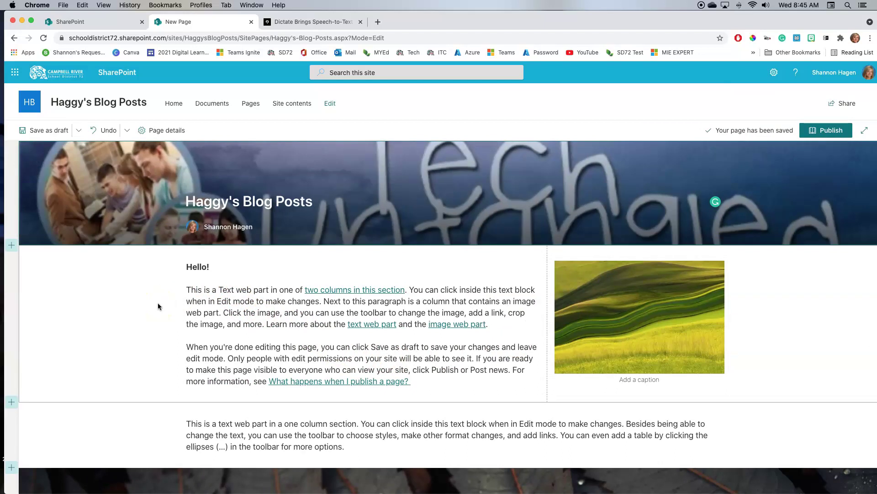
- Delete the one-column text section and the full-width leaf image section
scroll(158, 306, down, 5)
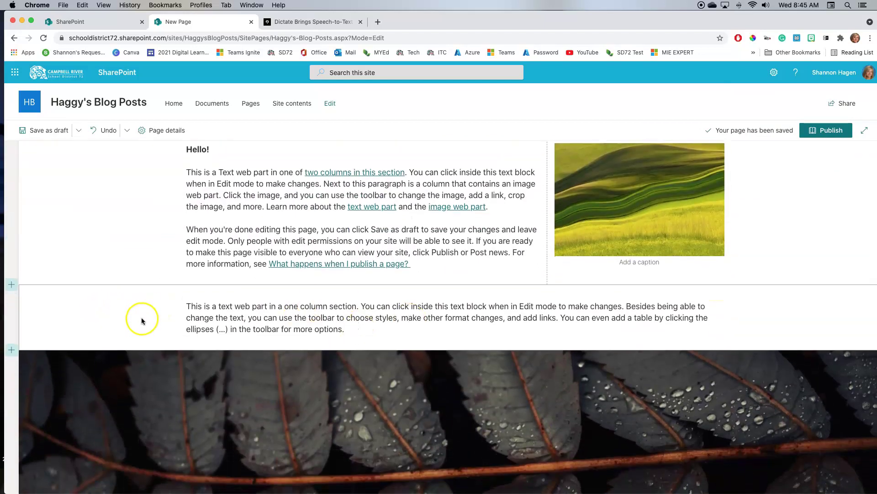
click(120, 307)
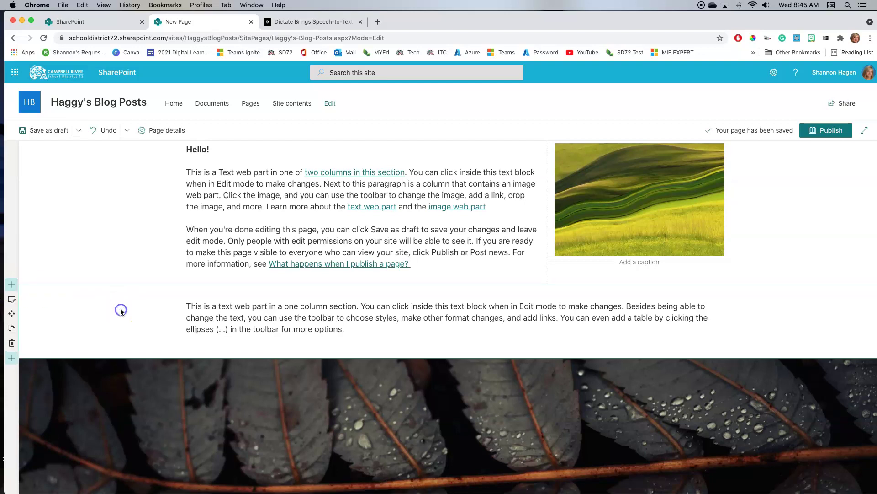
click(12, 346)
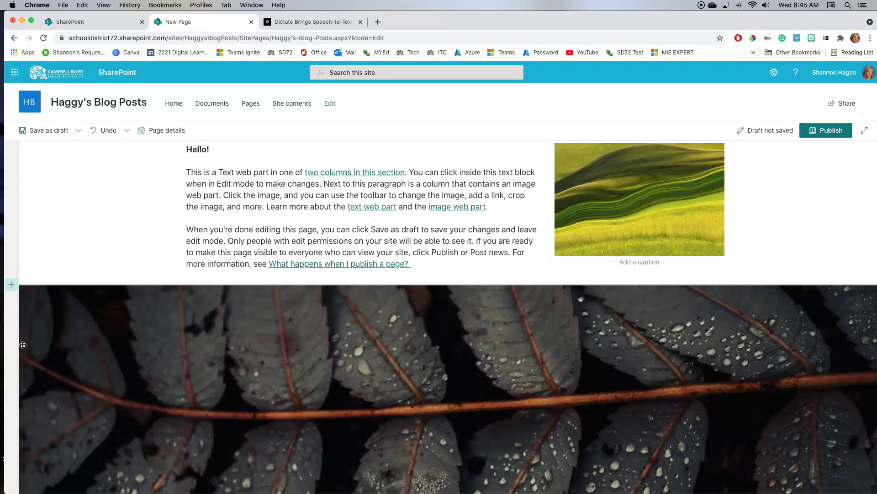
scroll(18, 345, down, 2)
scroll(111, 337, down, 1)
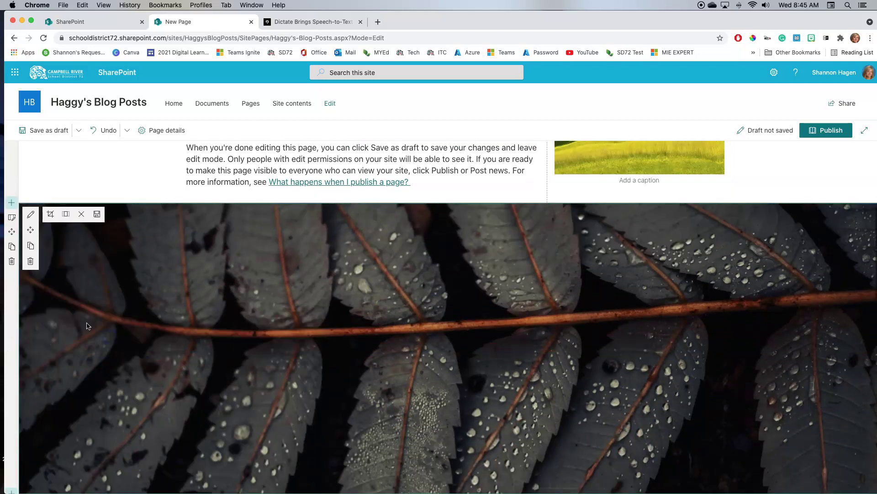
click(12, 254)
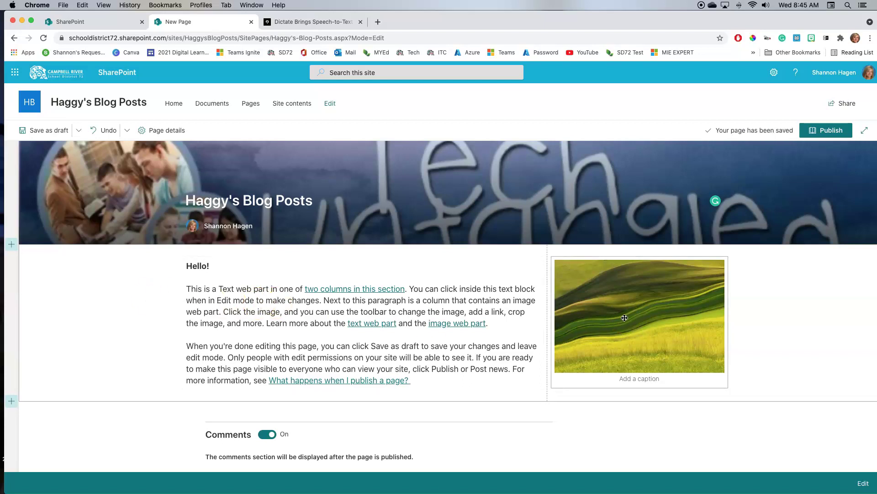
- Rewrite the welcome text for the Tech Untangled blog and swap the landscape picture for its logo
click(298, 311)
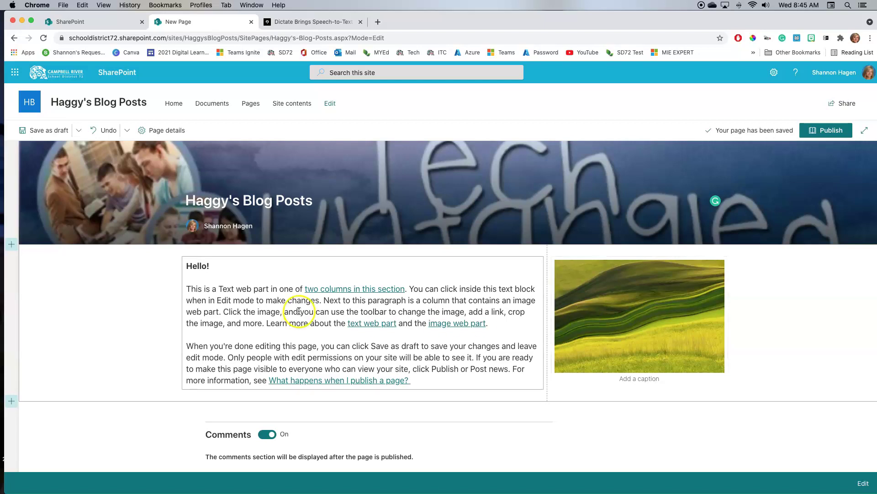
click(241, 315)
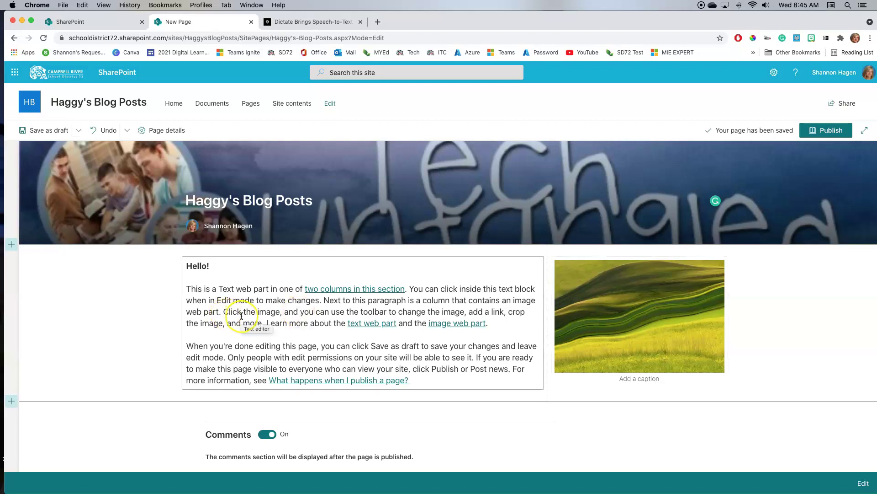
click(266, 319)
click(633, 304)
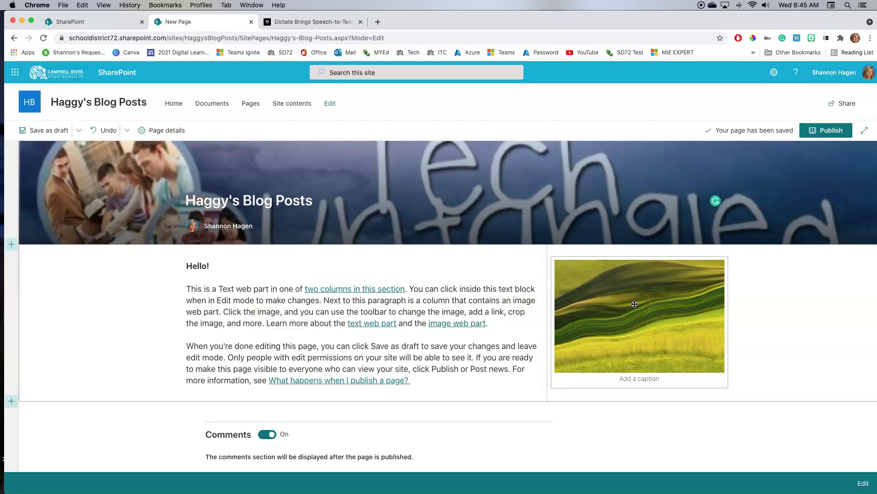
click(217, 263)
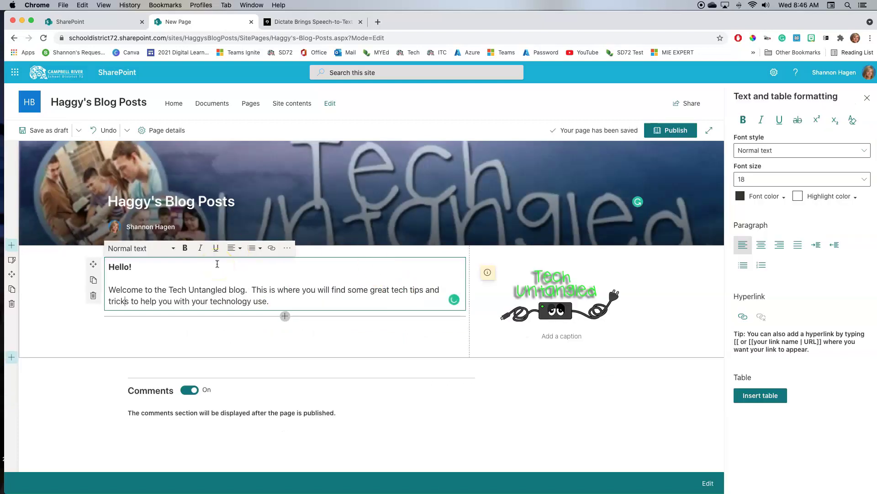
click(211, 265)
- Save the draft, publish the page, and add it to the site navigation
click(673, 131)
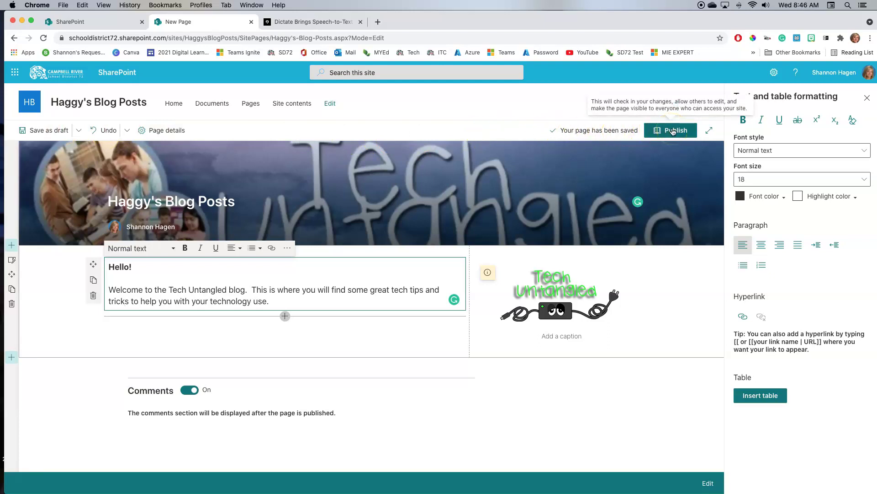
click(50, 133)
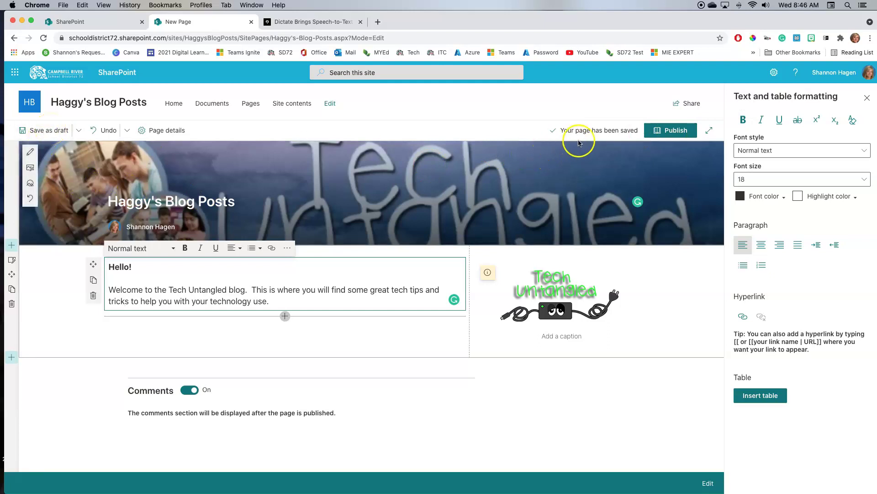
click(670, 131)
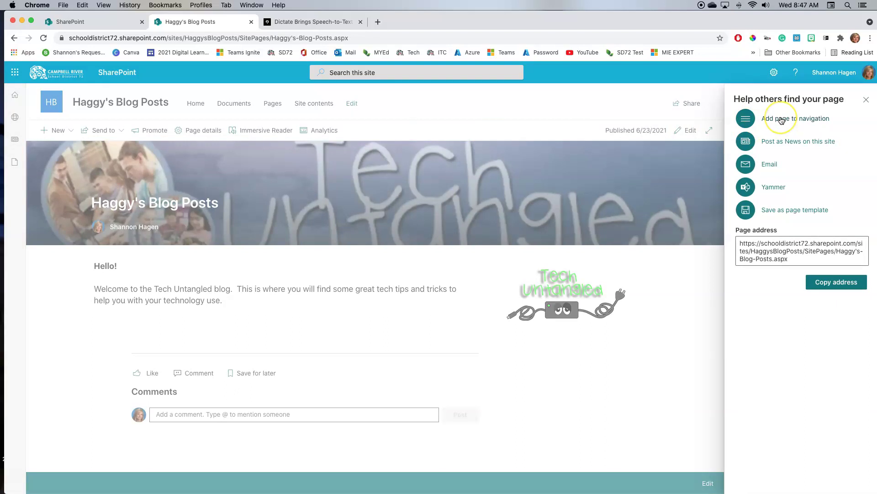
click(782, 120)
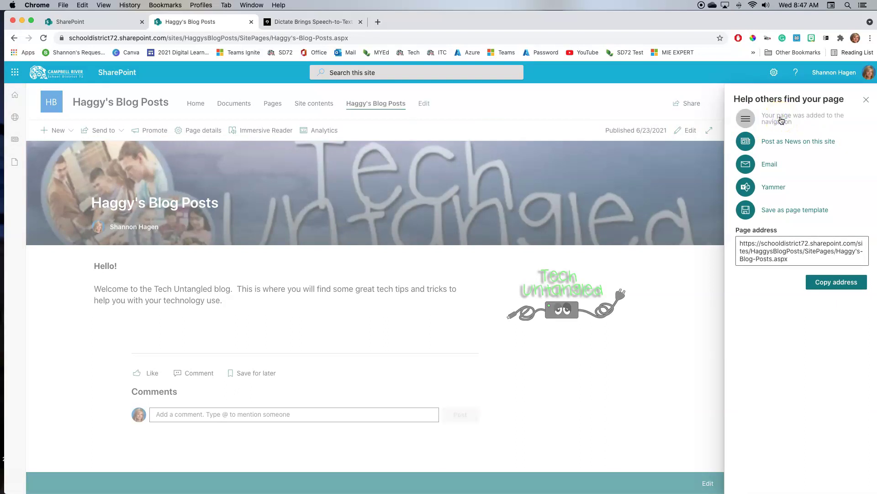
click(868, 100)
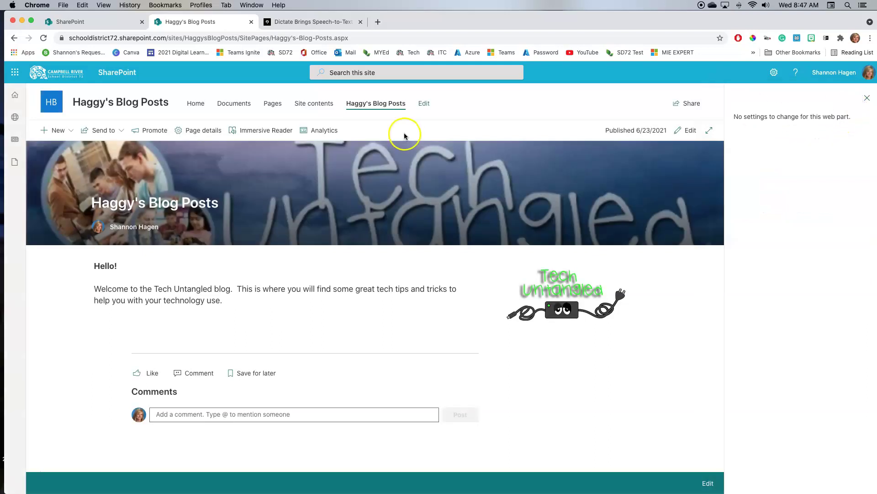
- Open the Haggy's Blog Posts page from the site navigation
click(370, 104)
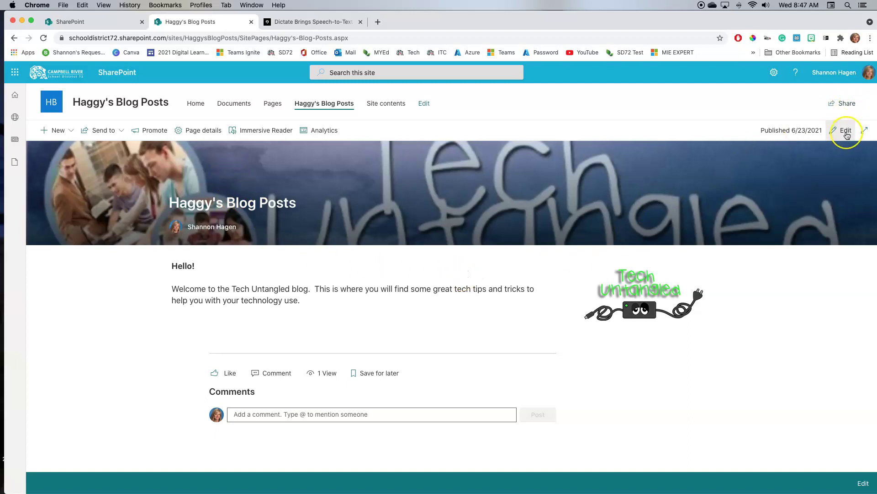
- Switch Haggy's Blog Posts to editing and add a one-column section below the welcome text
click(846, 131)
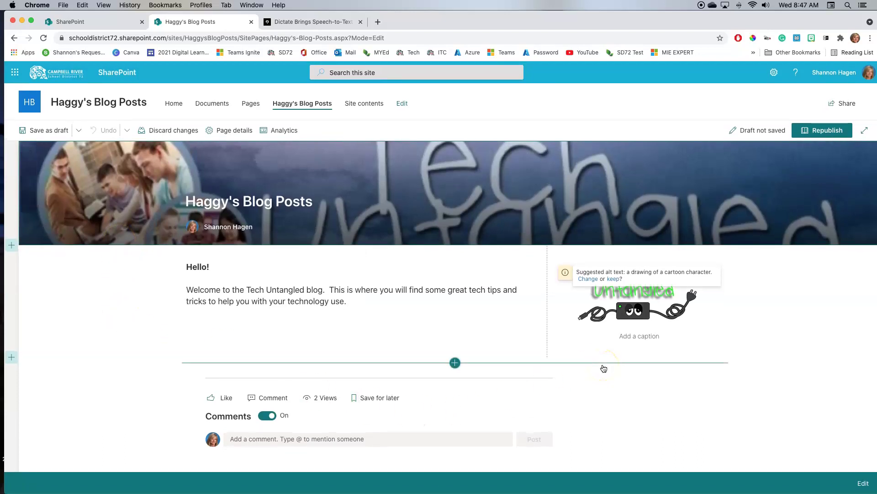
click(12, 357)
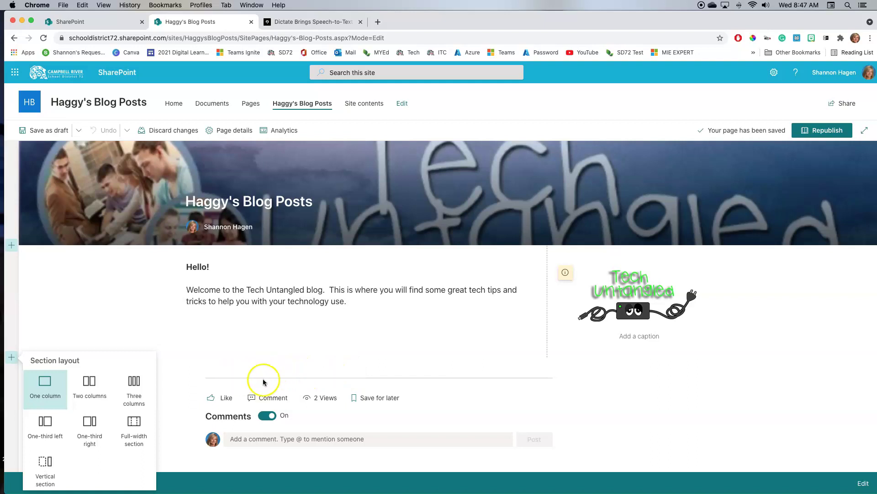
click(45, 381)
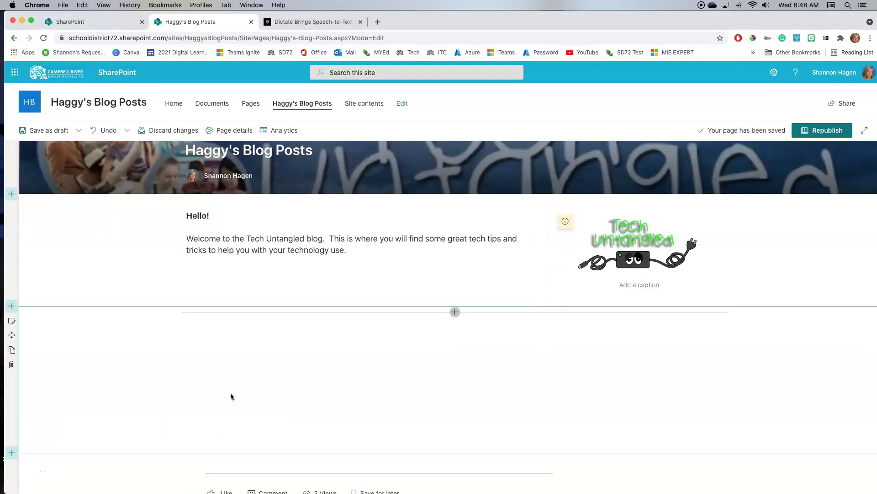
- Insert a News web part into the new one-column section
click(455, 313)
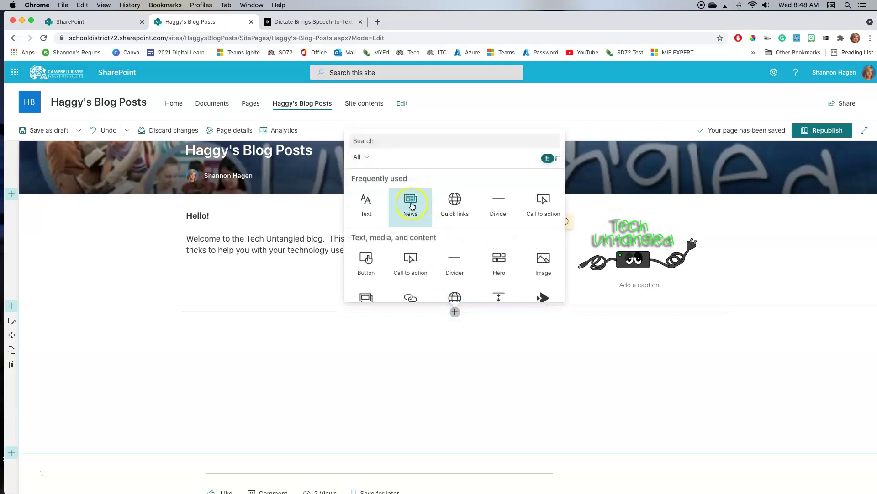
click(410, 203)
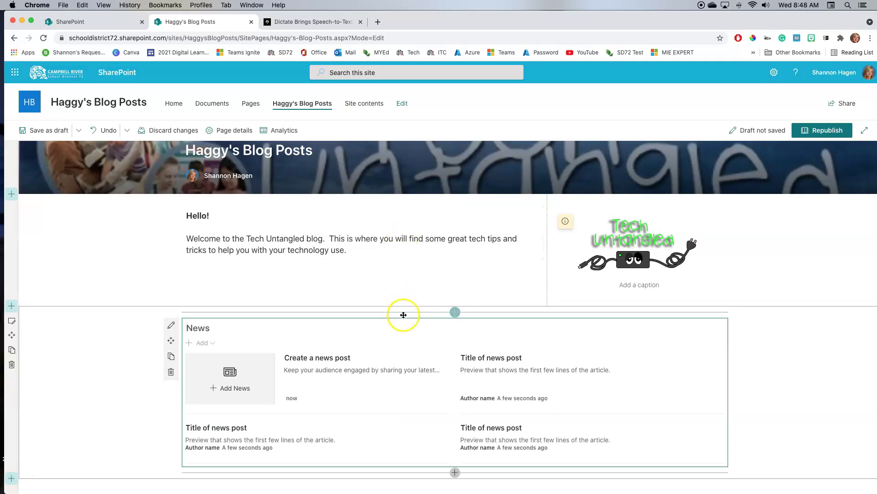
click(402, 343)
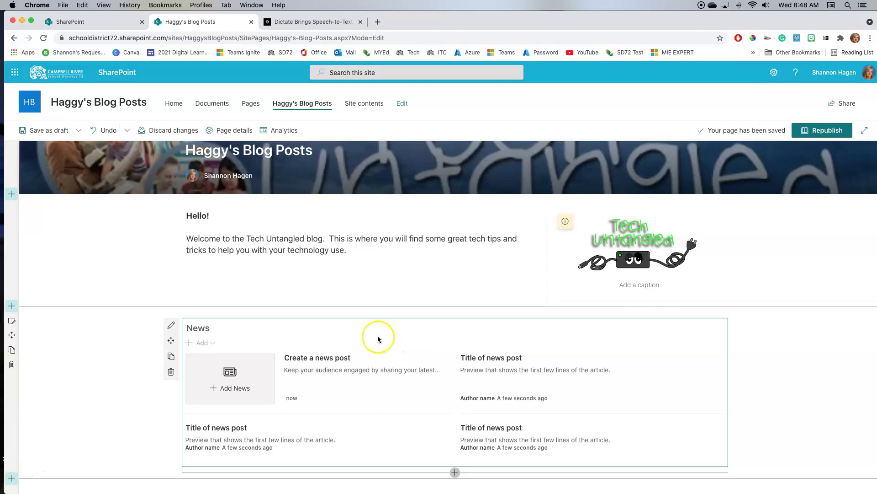
- Switch the News web part to the Top story layout and republish the page
click(172, 326)
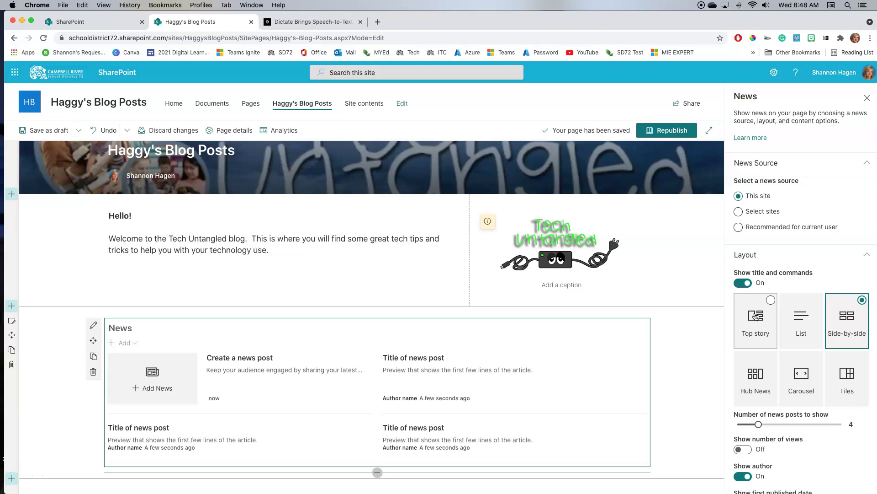
click(756, 317)
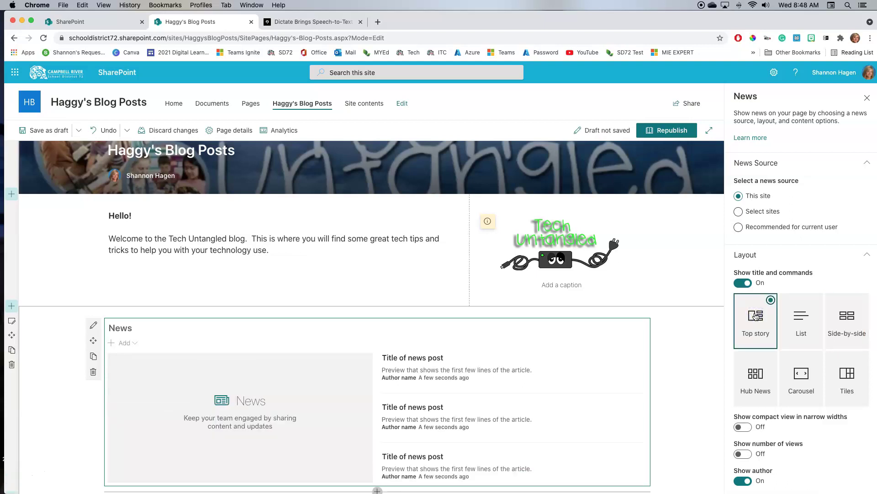
scroll(270, 445, down, 3)
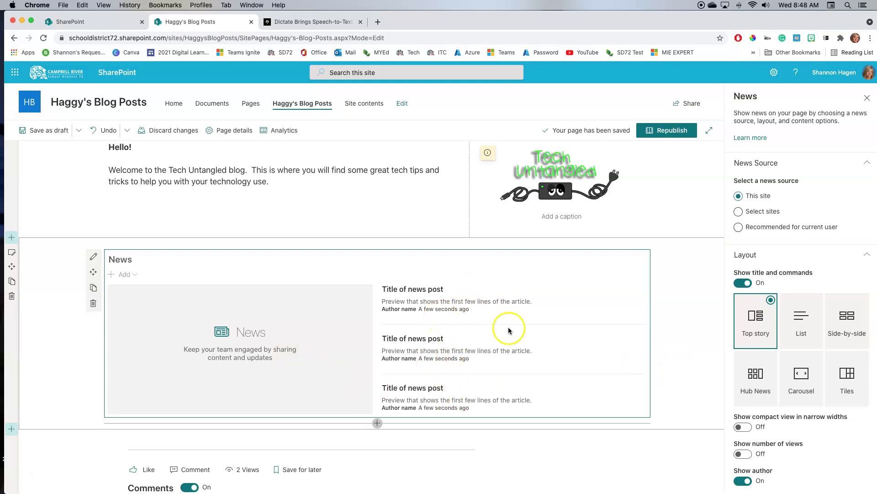
click(665, 131)
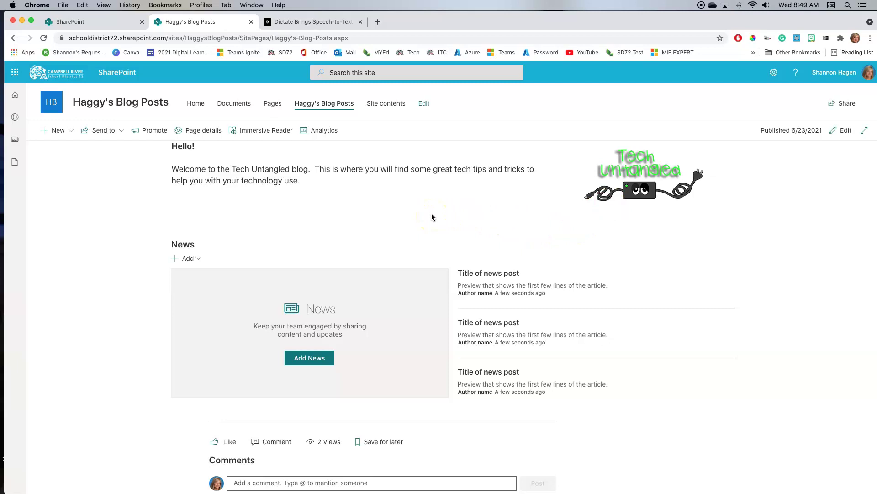
- Create a news post from the Visual template with a Plain title area layout
click(310, 360)
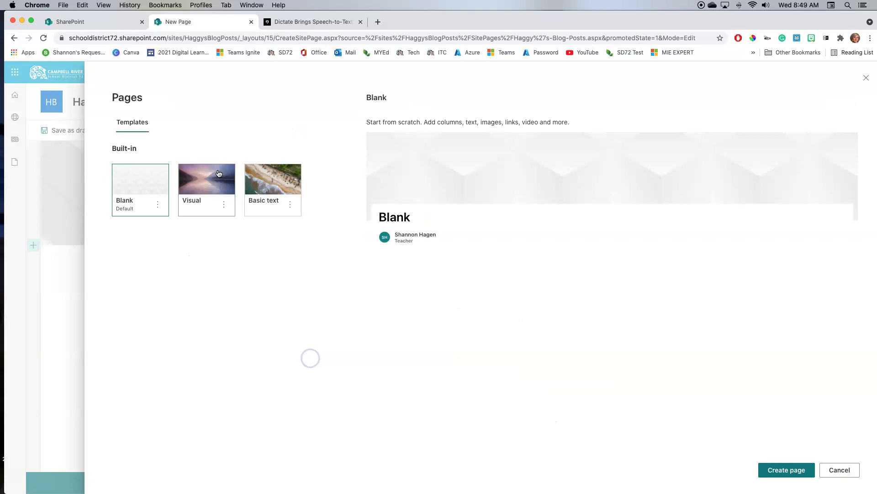
double_click(219, 174)
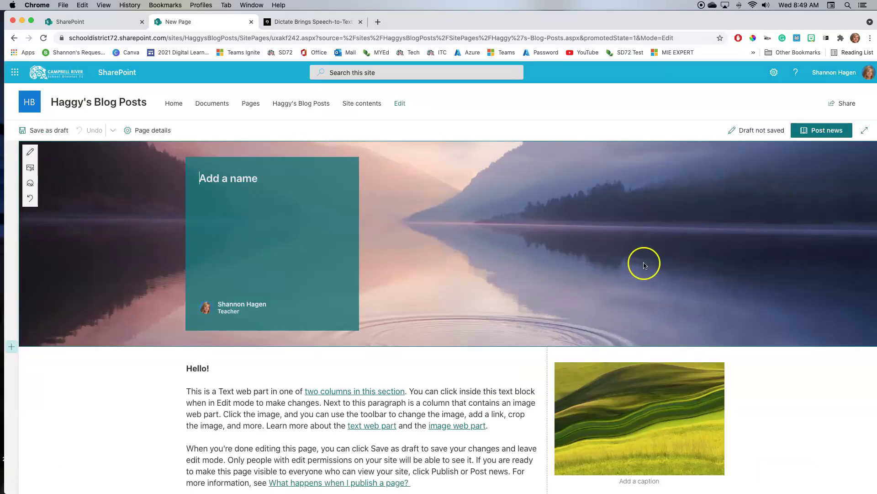
click(32, 154)
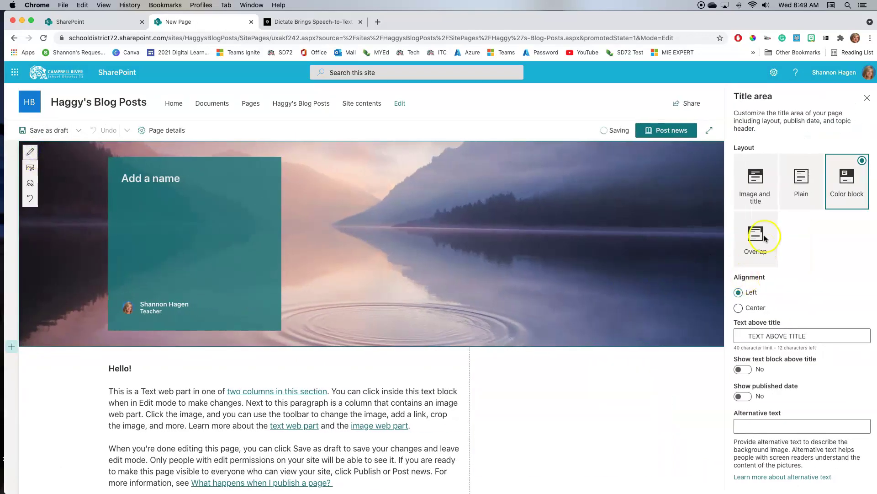
click(804, 173)
click(138, 161)
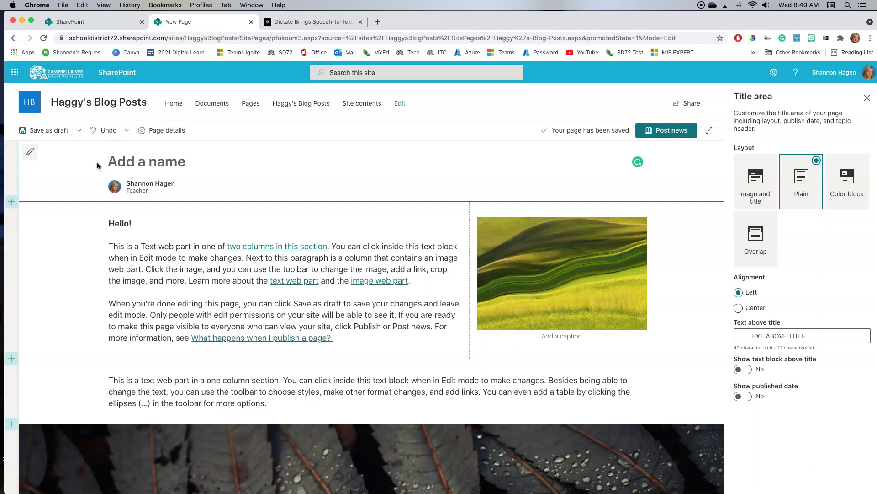
- Title the post 'Dictating in Office 365' and paste the dictation introduction over the sample paragraphs
text(Dictating in Office 365)
drag(140, 281, 411, 281)
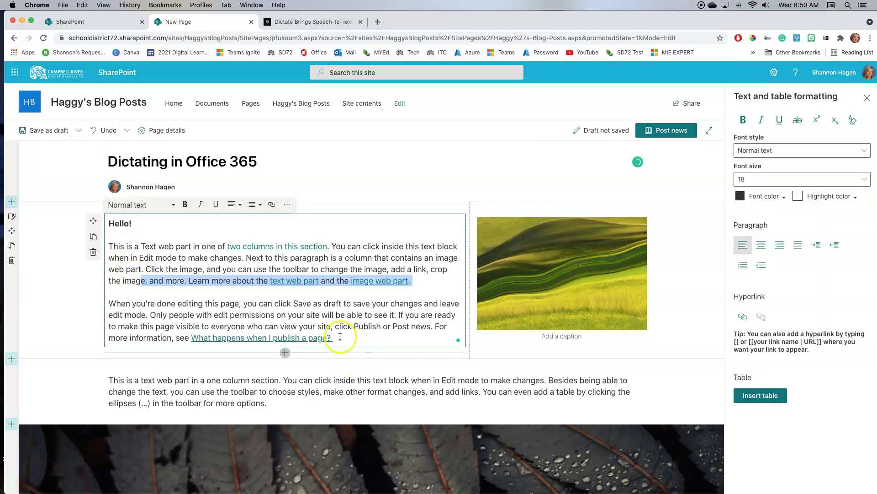
drag(340, 337, 108, 246)
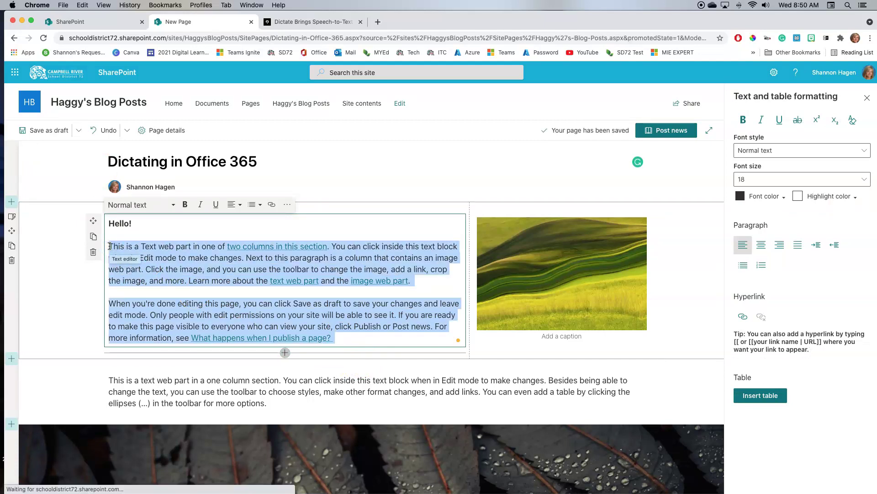
text(Have you ever used your dictation on your iPhone and wondered if you could do the same on your computer?  Well you can.  Imagine opening up Outlook and just speaking your message to be delivered rather than typing it.)
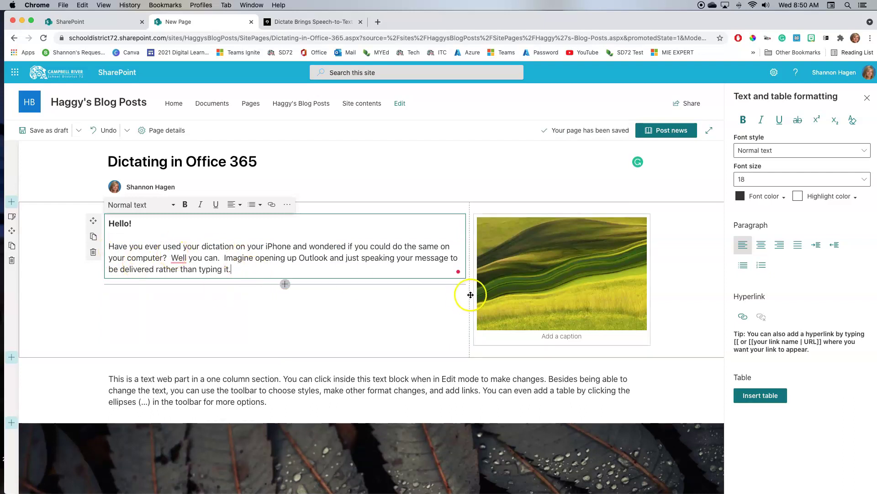
- Replace the grassy image with the dictation screenshot and crop off its right side
click(525, 288)
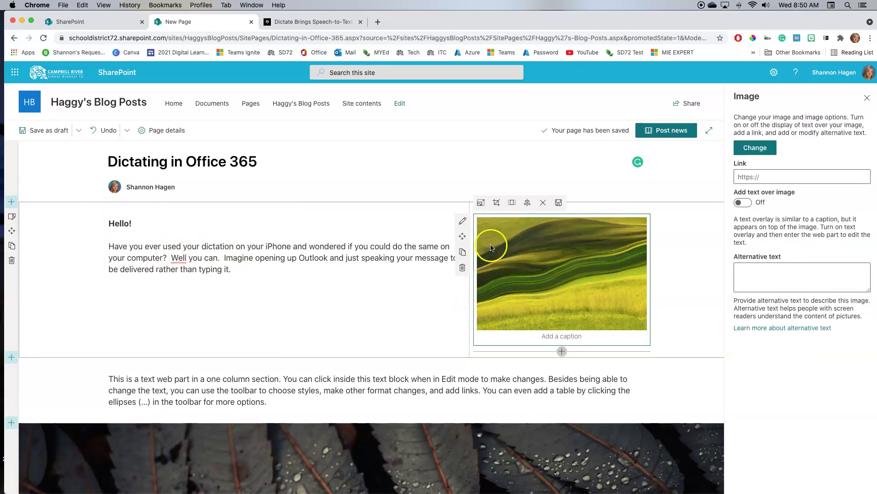
key(super+v)
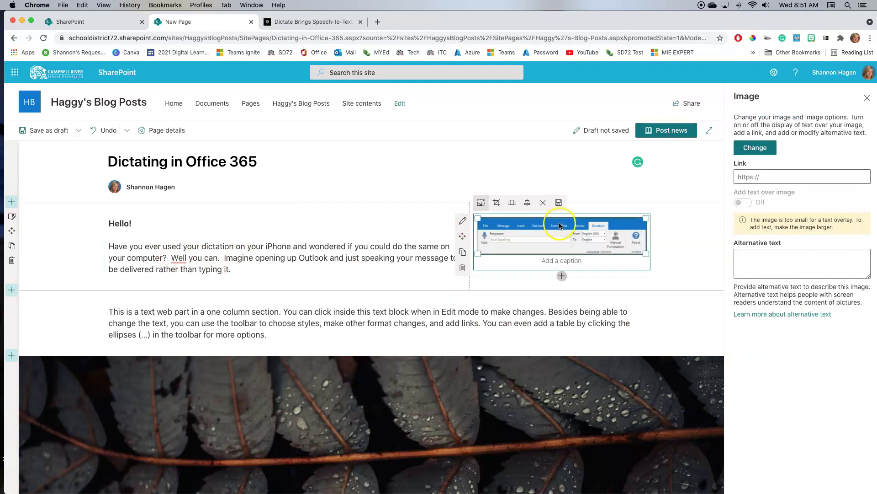
click(497, 202)
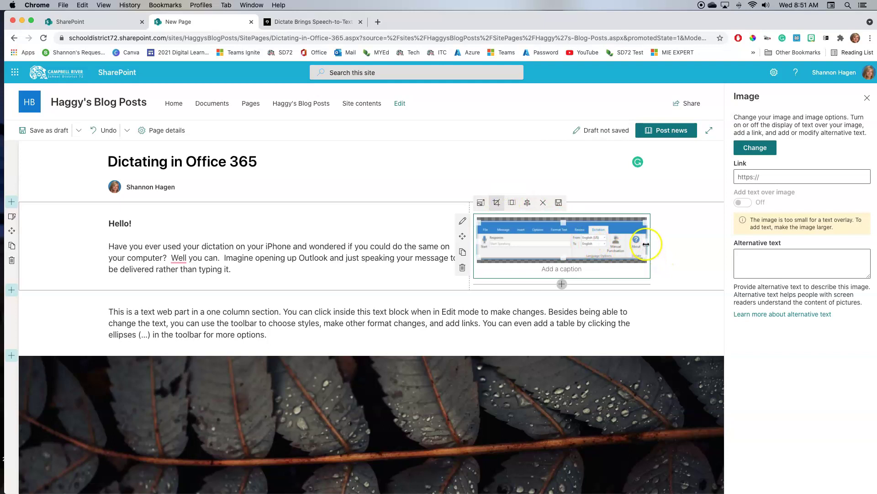
drag(645, 243, 556, 244)
click(369, 259)
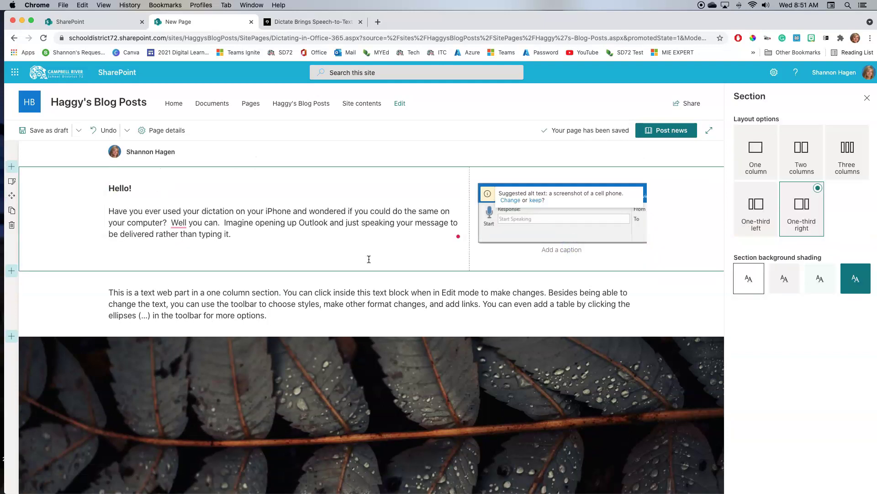
- Change the fern image's section to the Two columns layout, keeping the image on the left
scroll(369, 259, down, 2)
click(338, 252)
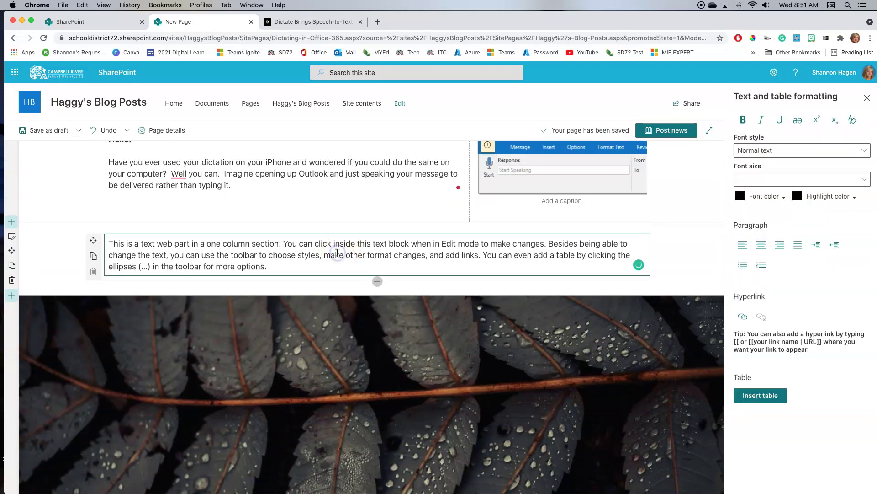
click(345, 329)
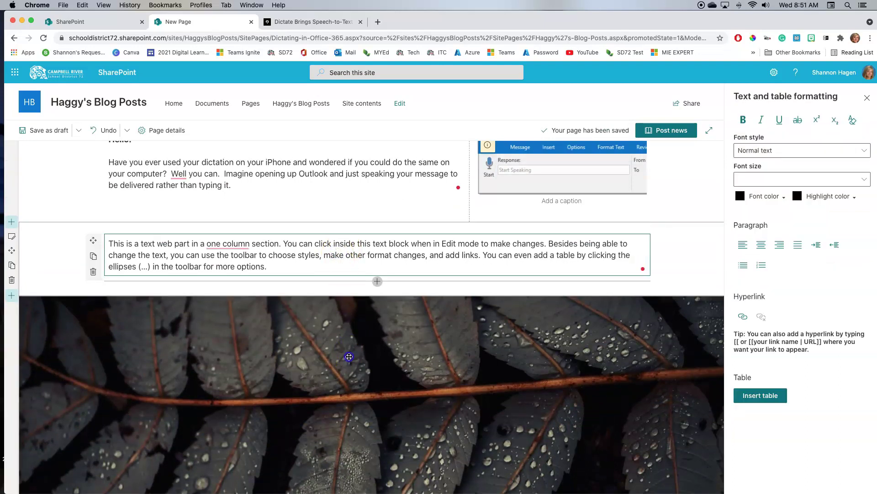
scroll(349, 357, down, 2)
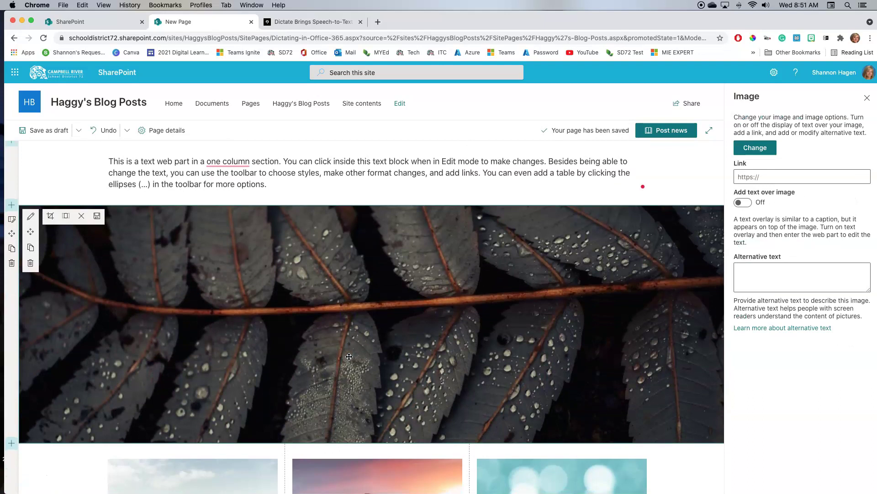
scroll(349, 356, down, 1)
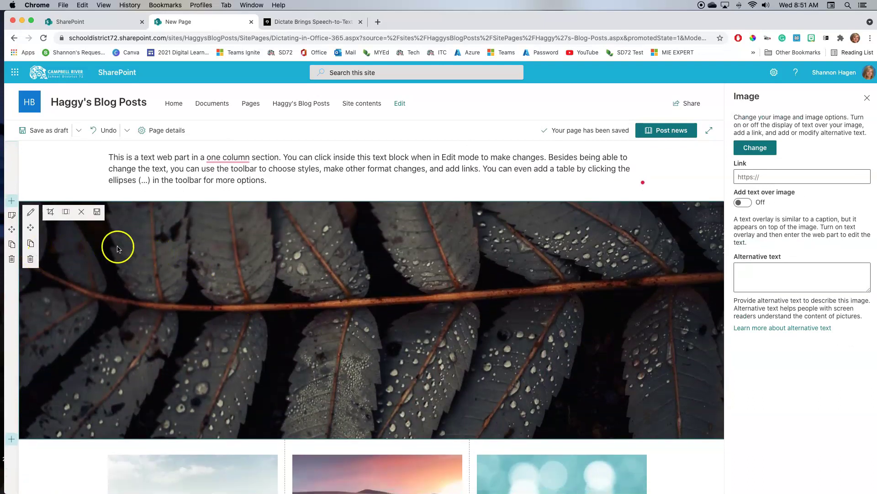
click(15, 215)
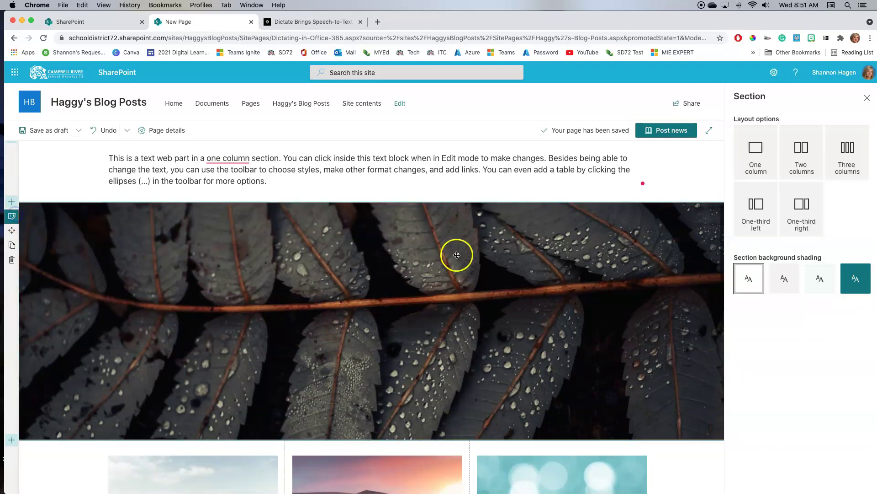
click(805, 152)
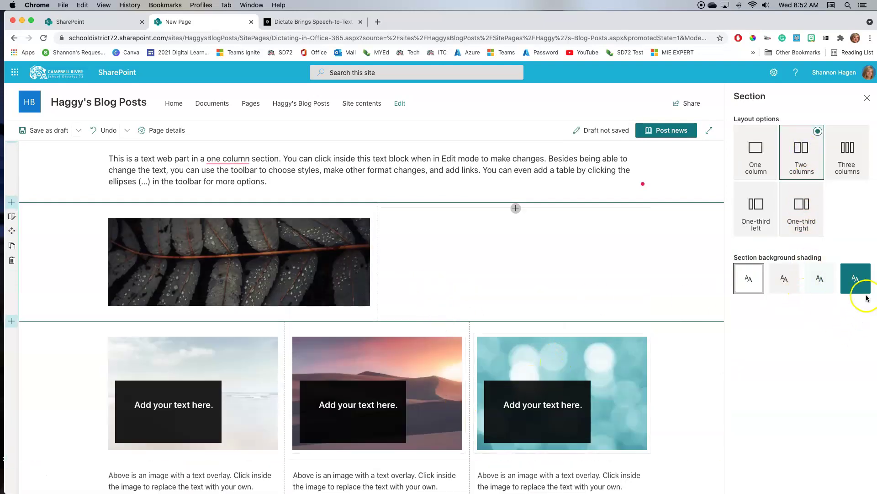
- Give the fern section the third, light blue section background shading
click(821, 280)
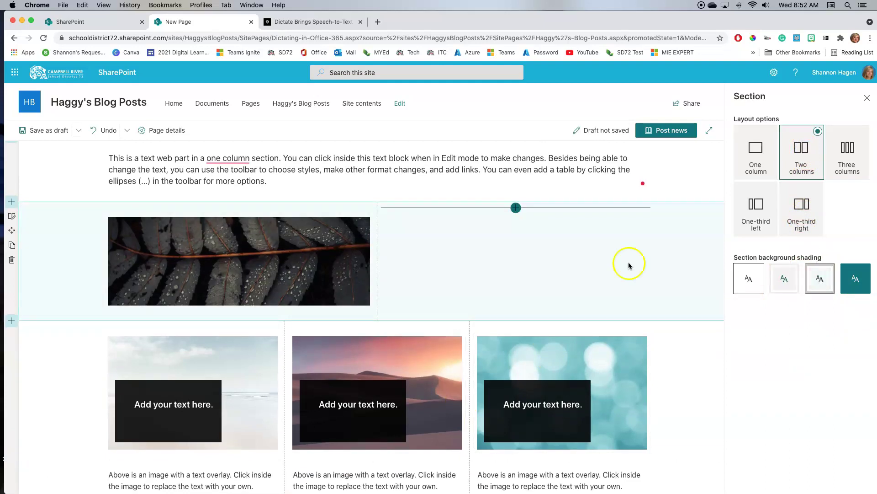
scroll(607, 263, down, 1)
scroll(212, 333, down, 2)
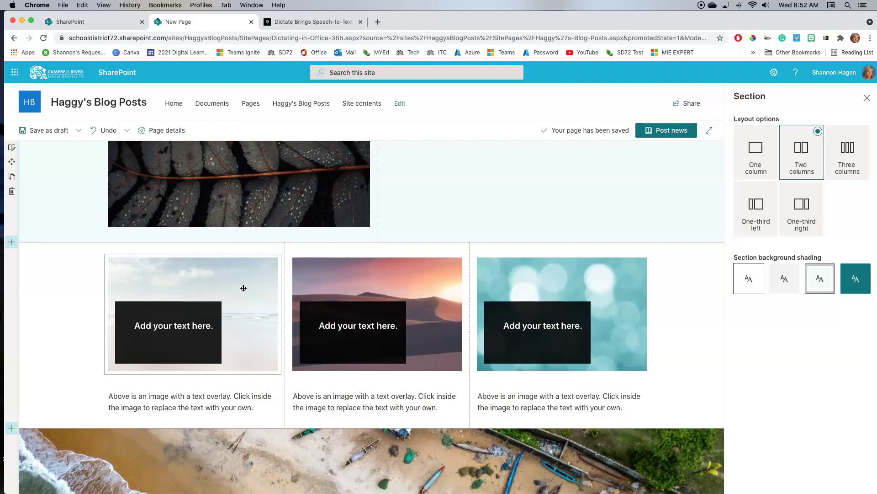
click(189, 325)
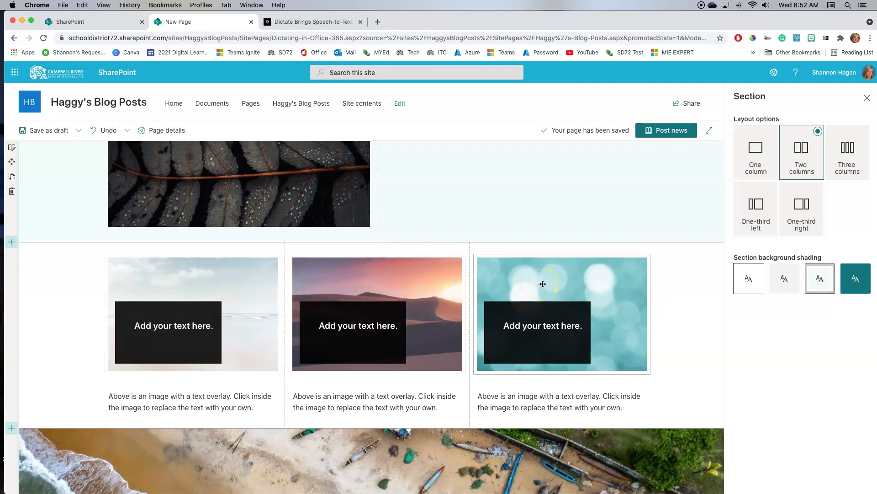
- Delete the beach image section at the bottom and post the news post
scroll(543, 284, down, 5)
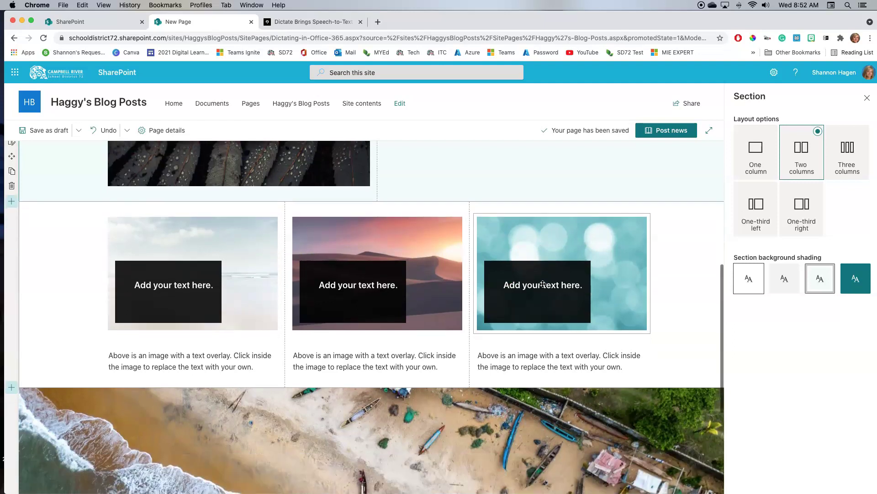
click(311, 323)
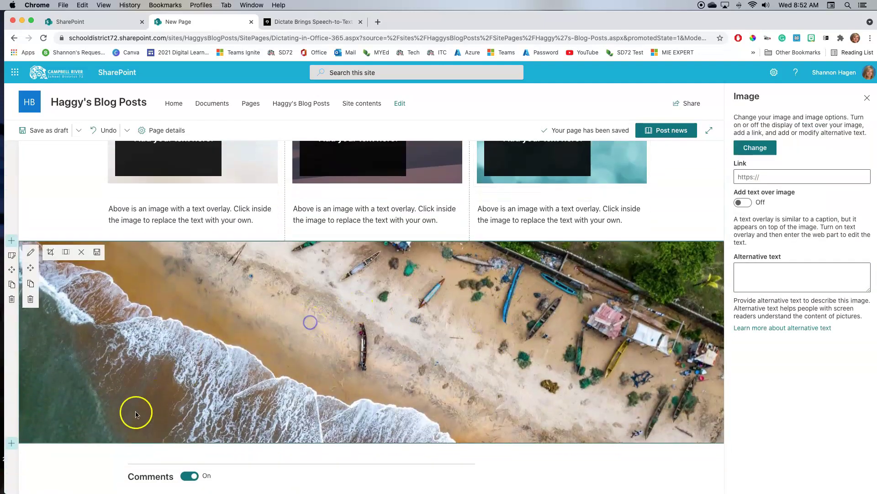
click(13, 302)
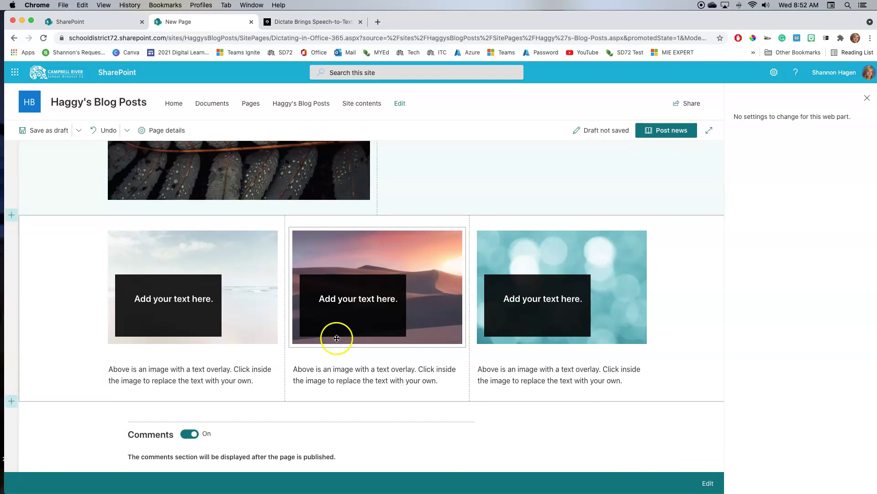
scroll(337, 338, up, 6)
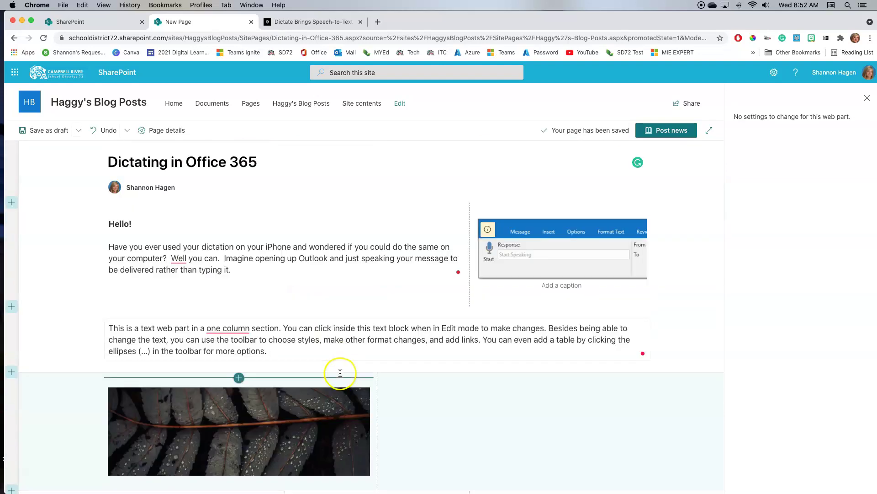
click(666, 131)
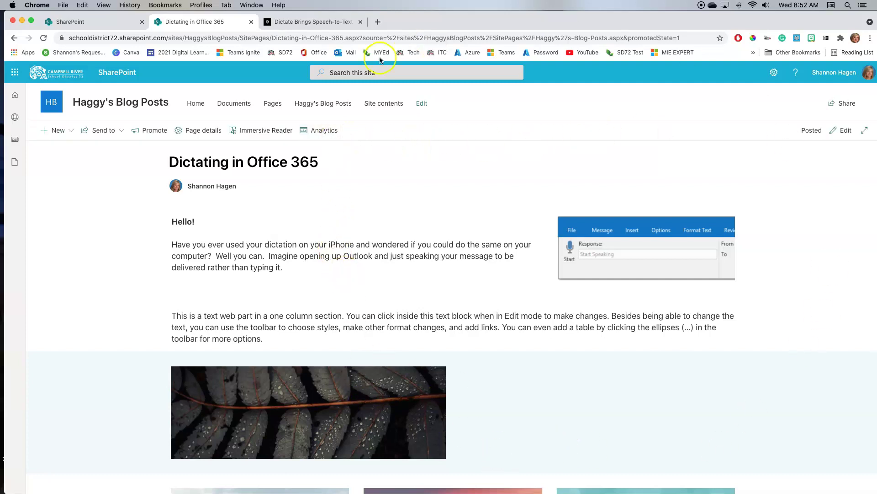
- Reload Haggy's Blog Posts to see the Test and Dictating in Office 365 news posts
click(319, 105)
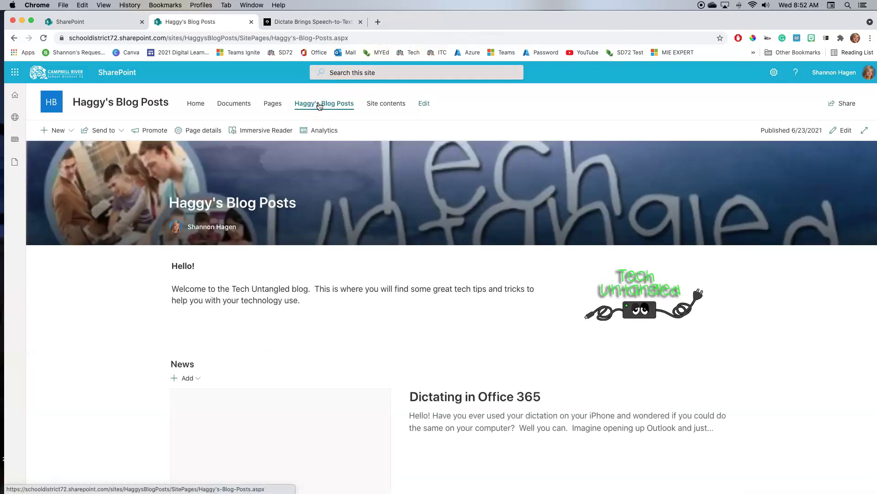
scroll(354, 241, down, 2)
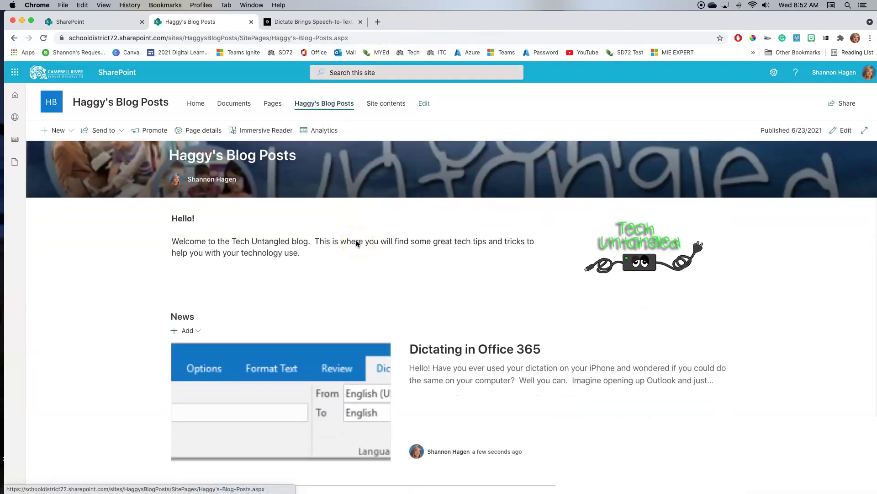
scroll(357, 244, down, 3)
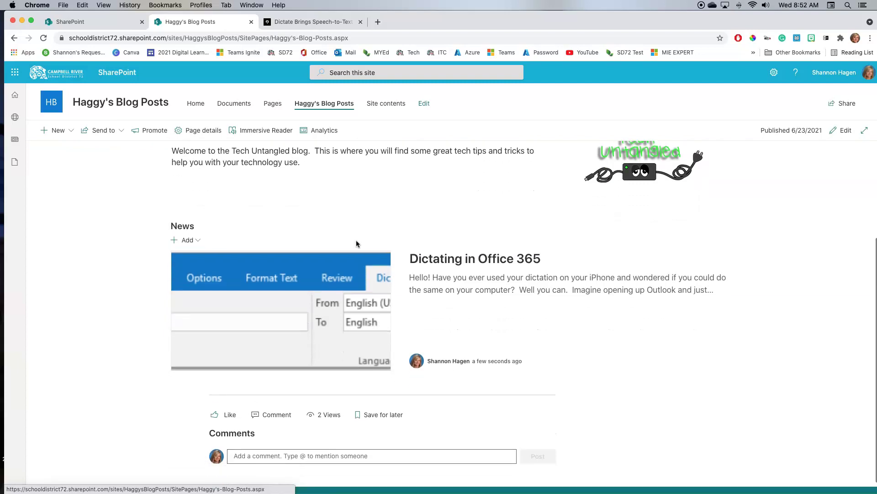
scroll(357, 243, up, 4)
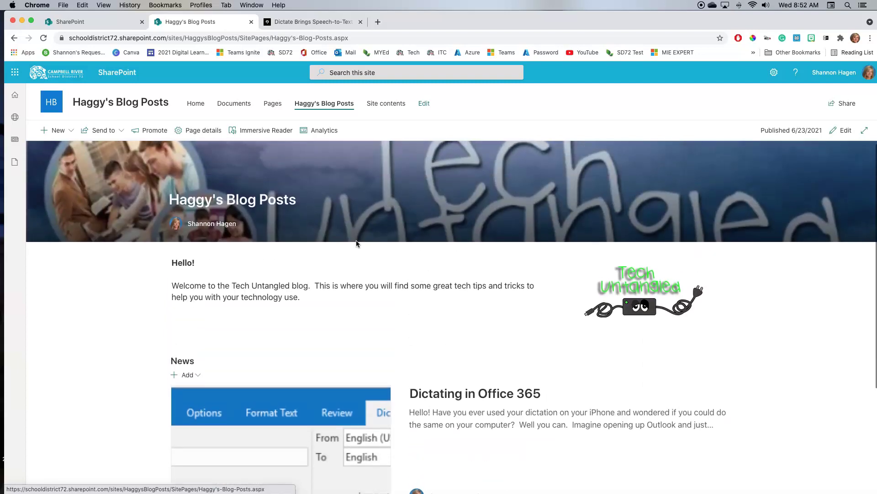
click(323, 105)
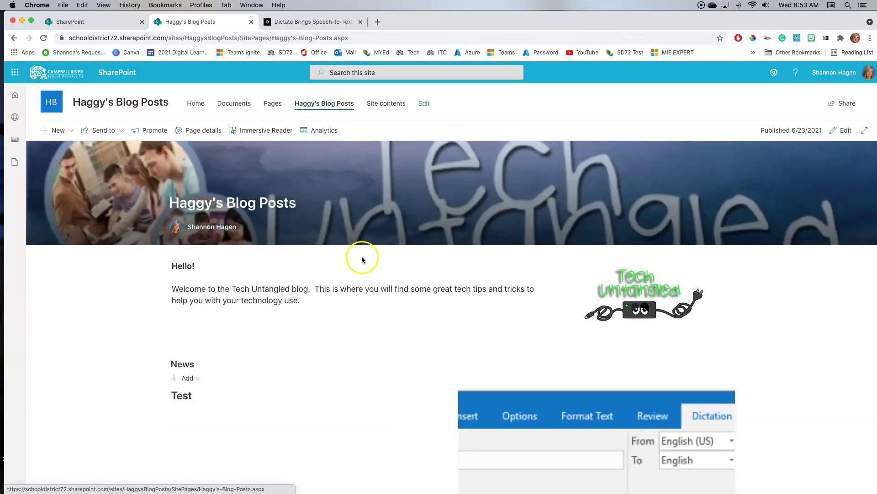
scroll(358, 240, down, 4)
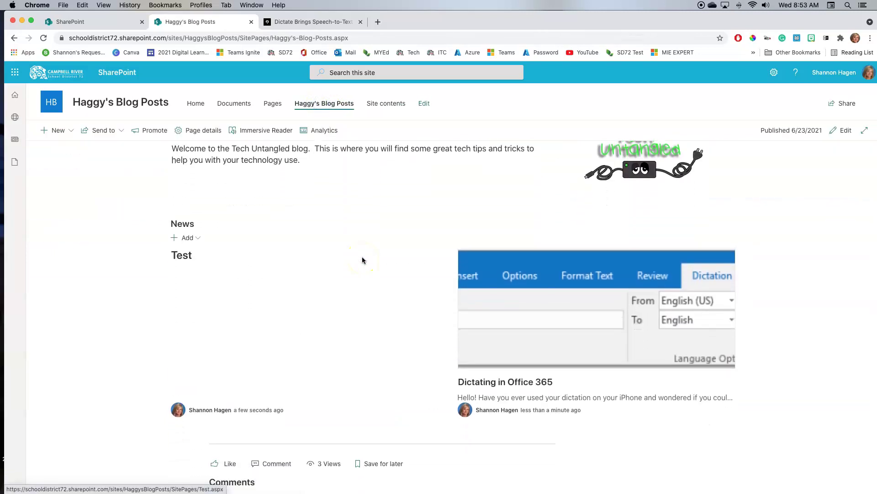